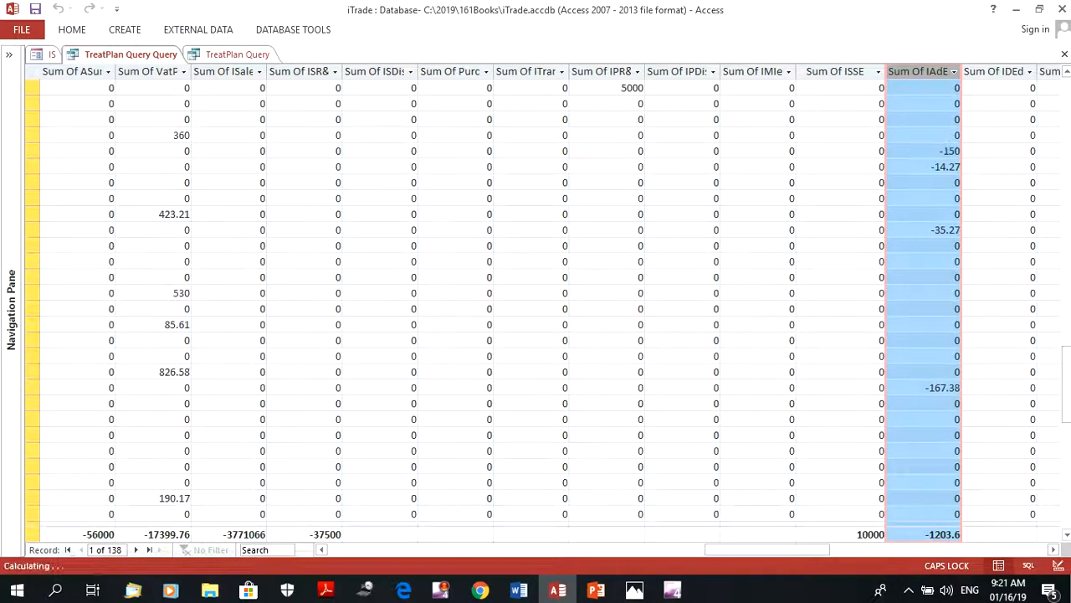
# - Examine the TreatPlan Query Query records from the first fields back to the first record, and slightly widen the Navigation Pane
pyautogui.moveTo(768, 550); pyautogui.dragTo(388, 549)
pyautogui.scroll(14, 541, 306)
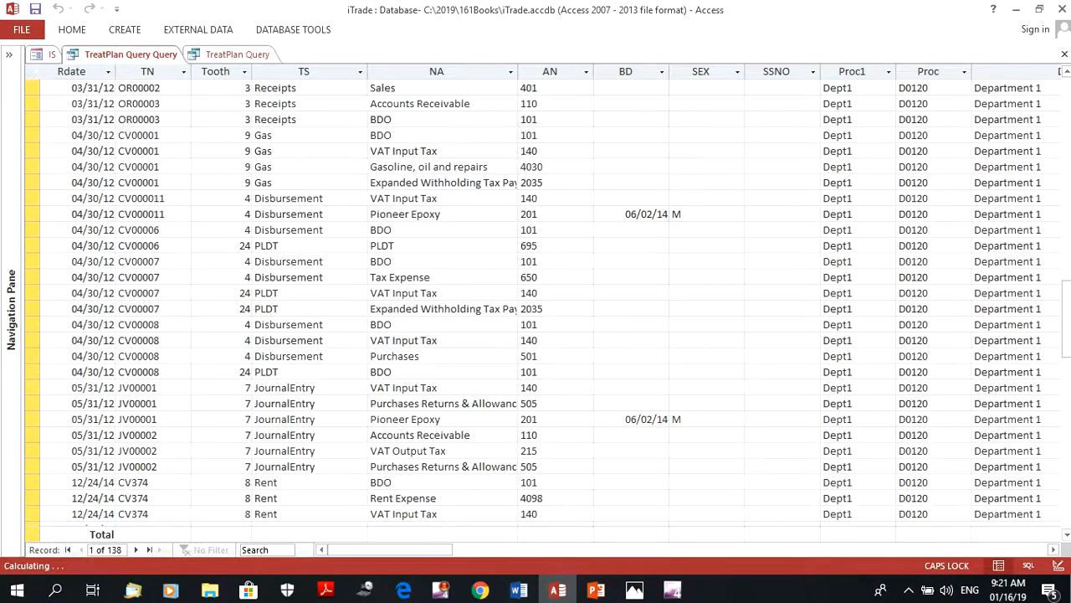
pyautogui.scroll(7, 541, 306)
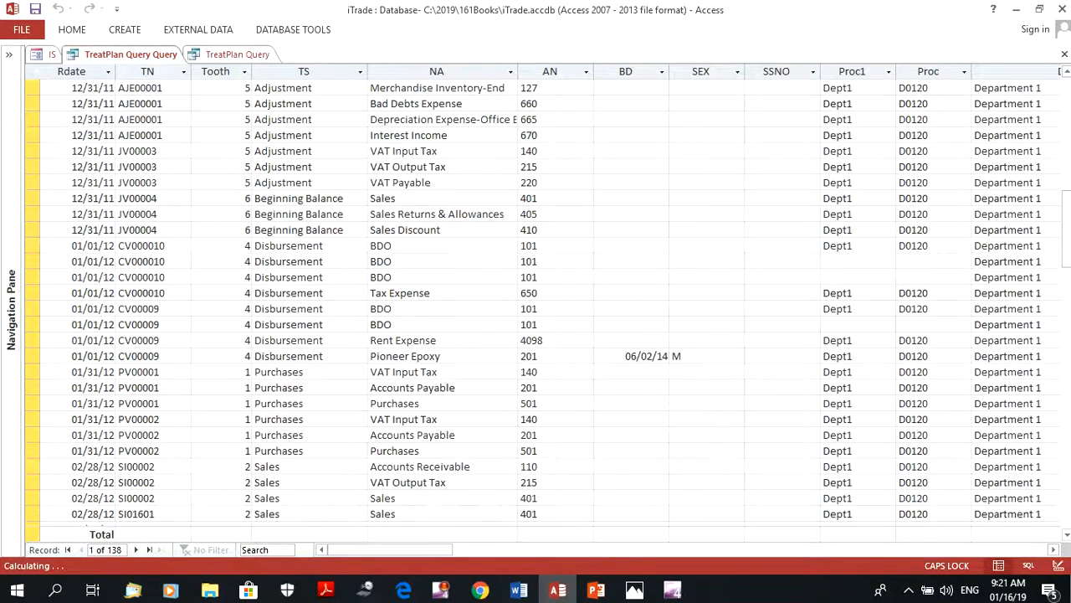
pyautogui.scroll(12, 541, 305)
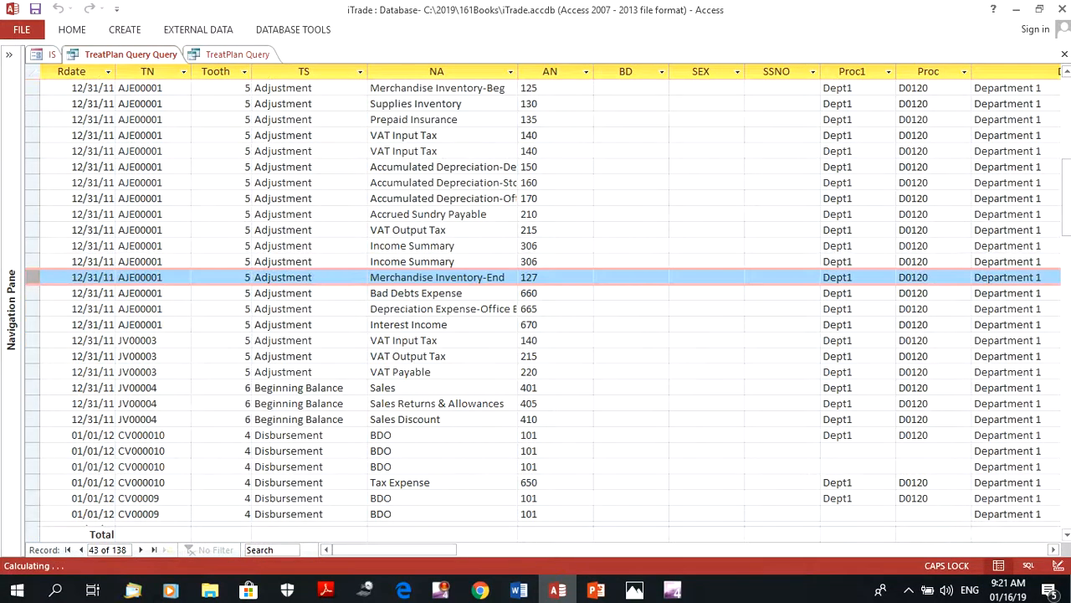
pyautogui.scroll(4, 541, 305)
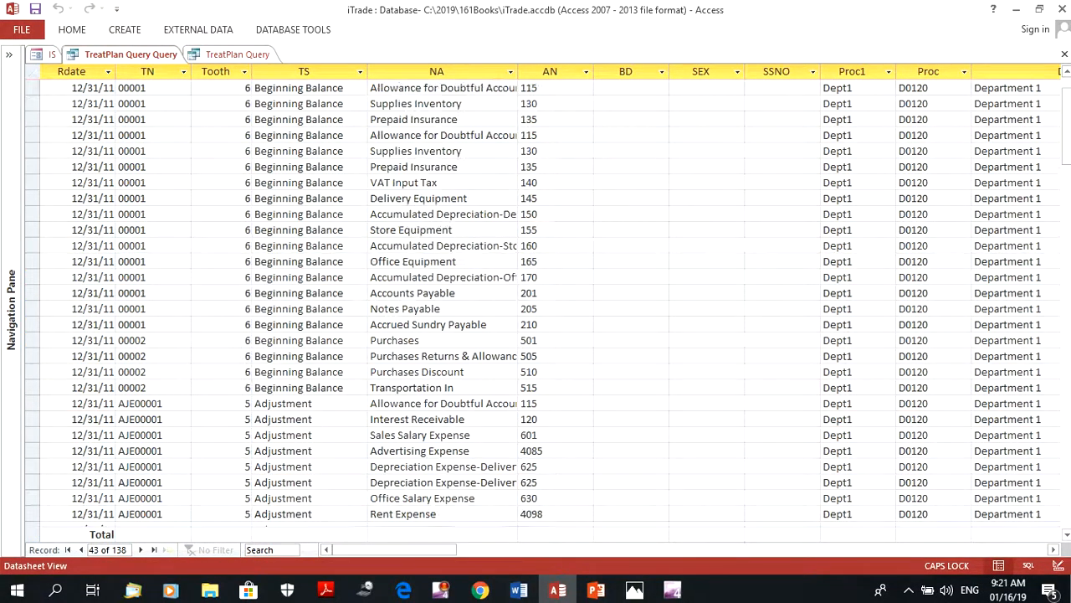
pyautogui.click(45, 88)
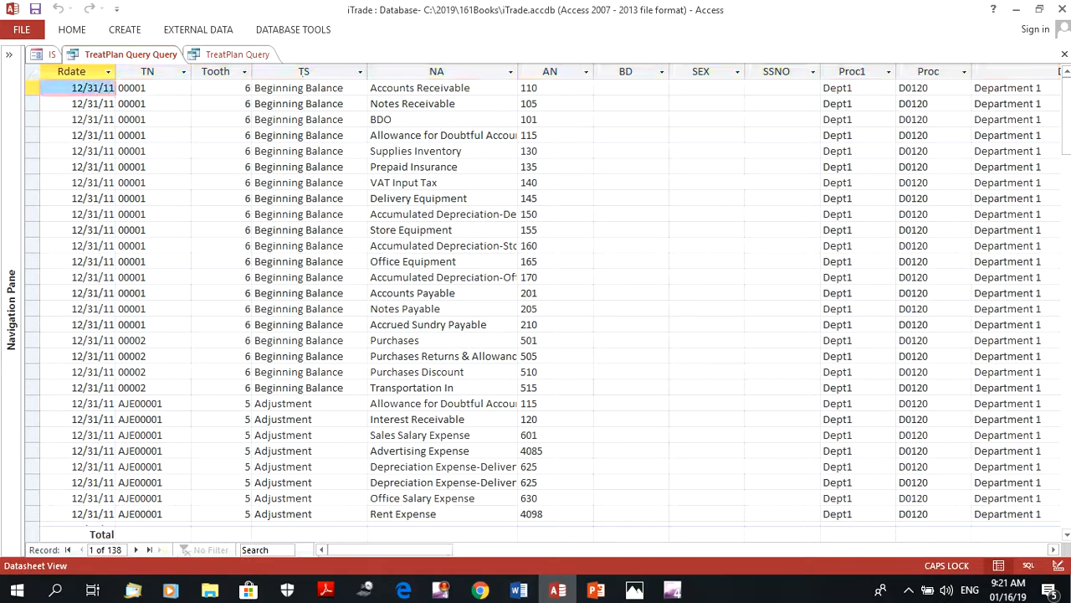
pyautogui.click(33, 104)
pyautogui.moveTo(24, 251); pyautogui.dragTo(33, 251)
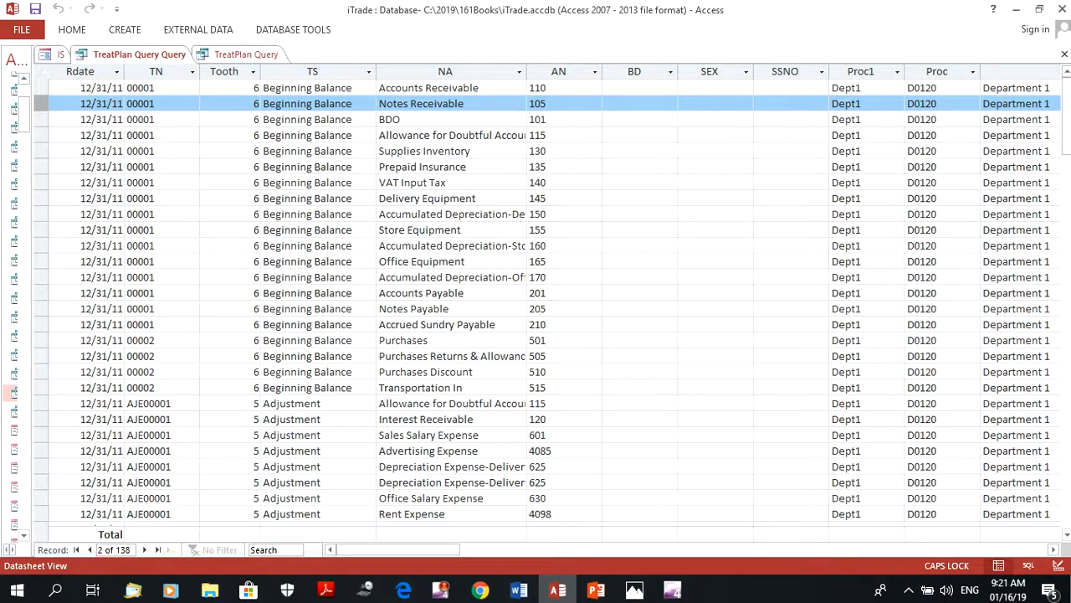
# - Look through the transaction types in the TS column down to the February 2012 Sales entries
pyautogui.scroll(-2, 535, 302)
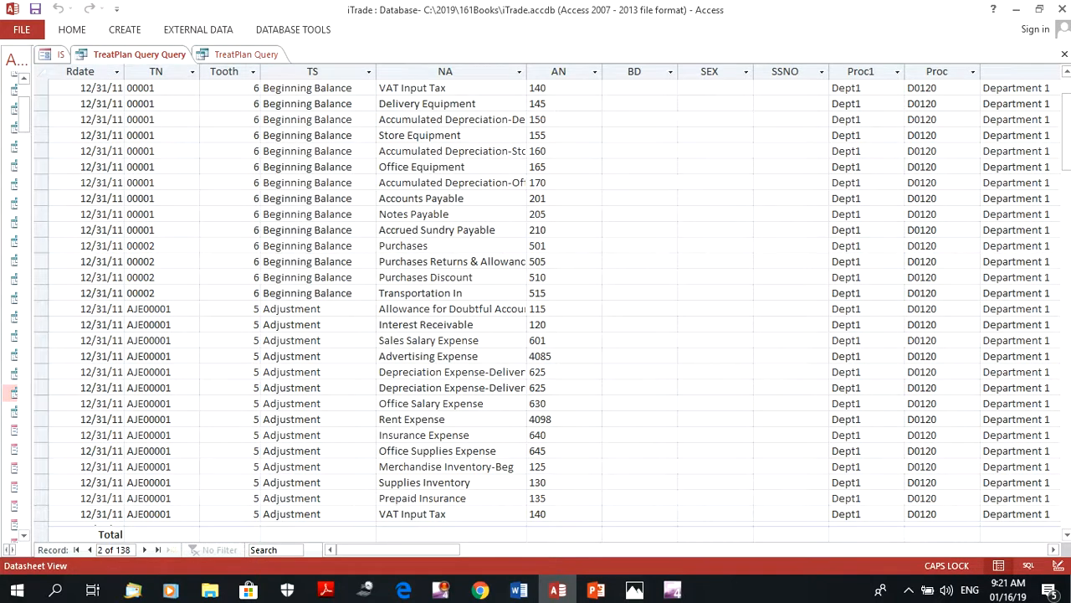
pyautogui.scroll(2, 536, 301)
pyautogui.rightClick(295, 72)
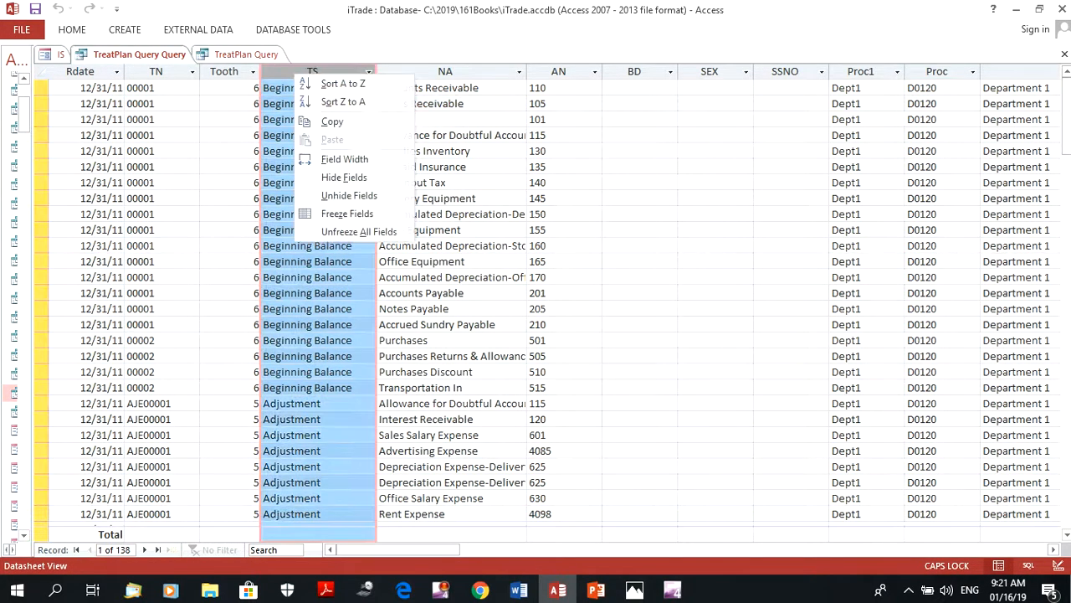
pyautogui.scroll(-3, 536, 301)
pyautogui.scroll(-10, 536, 301)
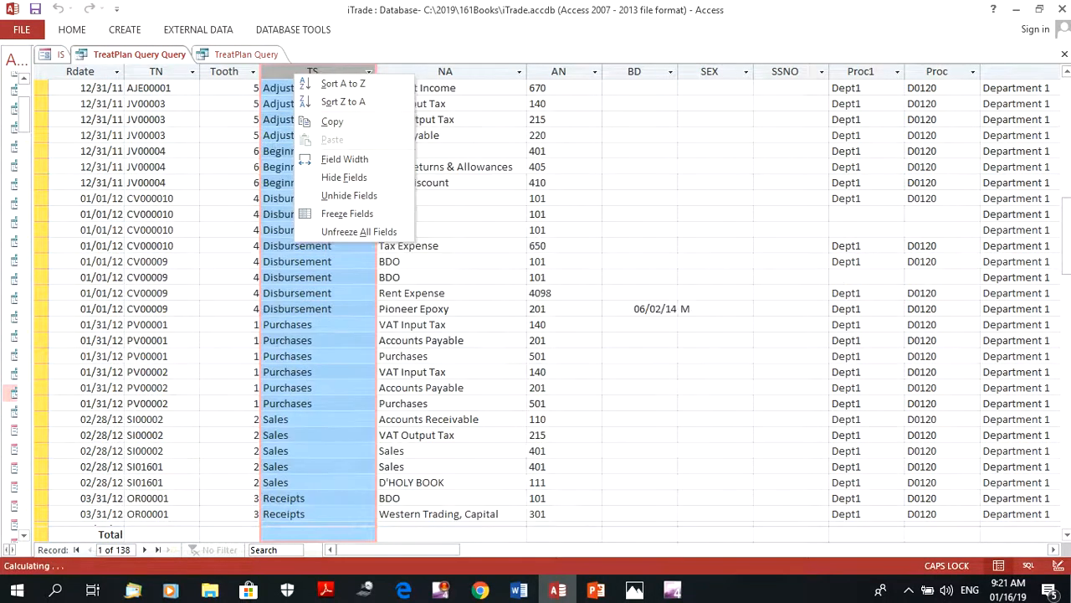
# - Highlight the 02/28/12 Sales entry's Accounts Receivable, VAT Output Tax and Sales records, ending on the Accounts Receivable record
pyautogui.moveTo(41, 419); pyautogui.dragTo(41, 482)
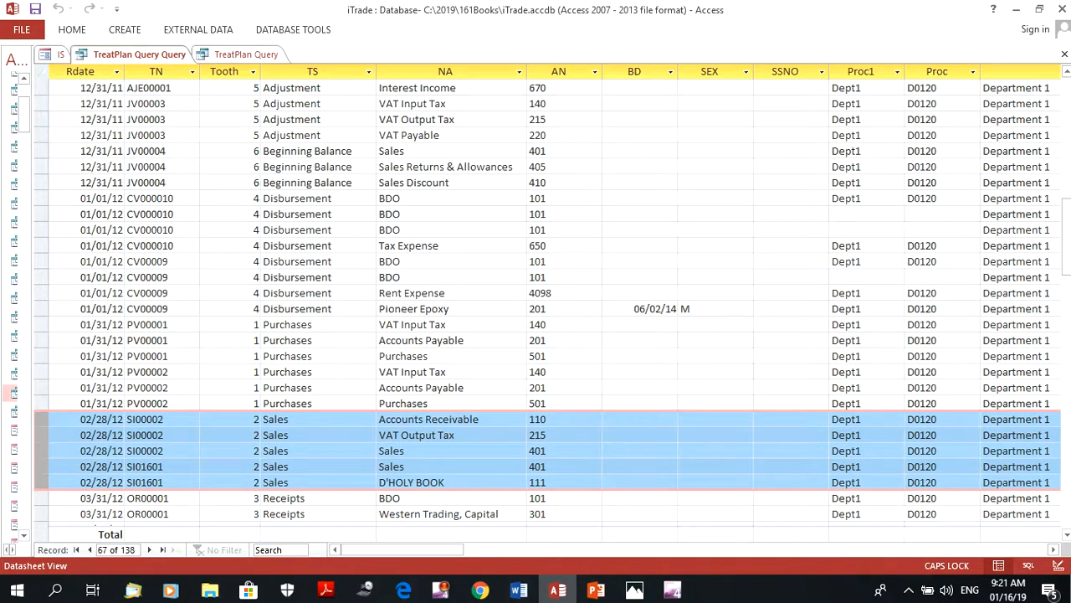
pyautogui.click(403, 419)
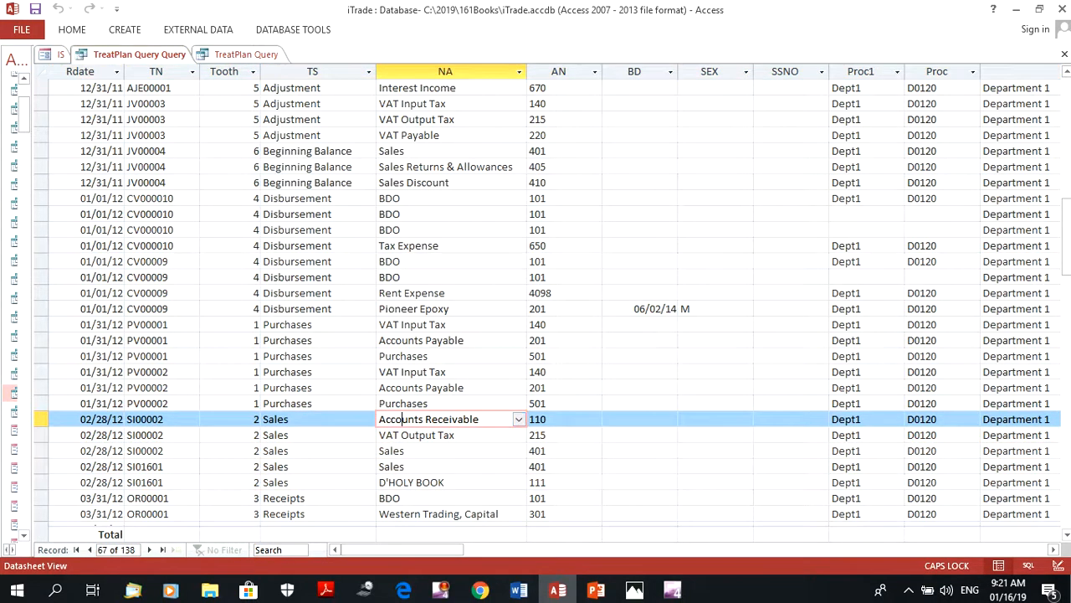
pyautogui.click(41, 419)
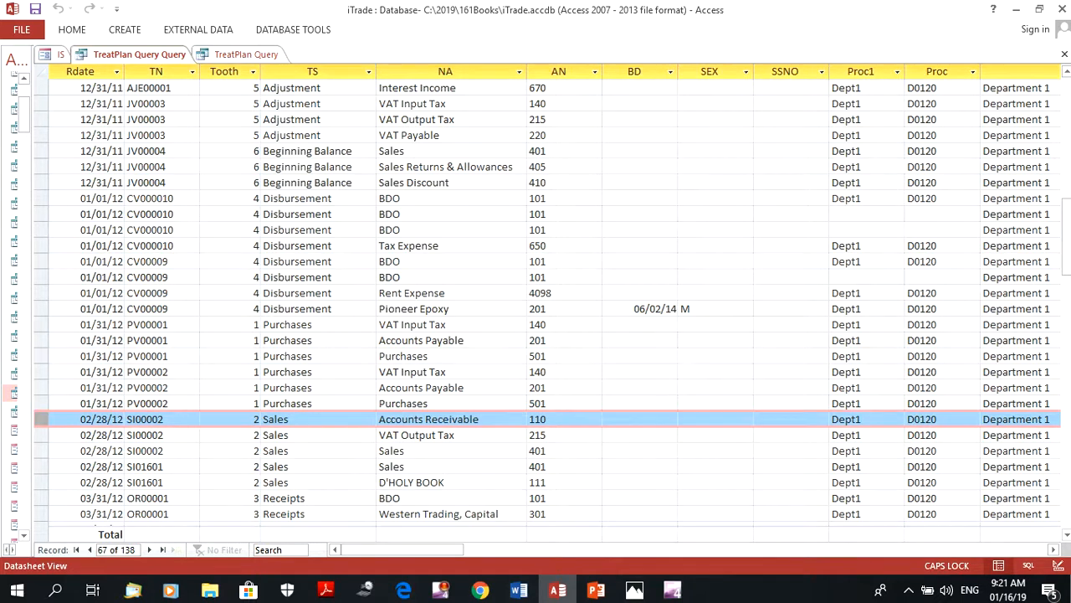
pyautogui.click(41, 451)
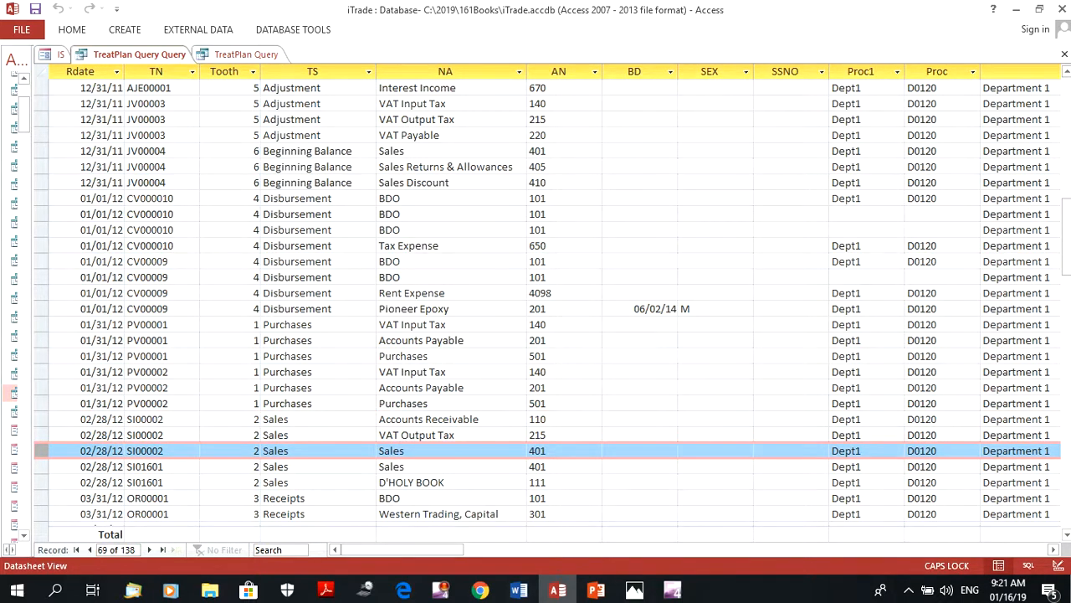
pyautogui.moveTo(41, 419); pyautogui.dragTo(41, 451)
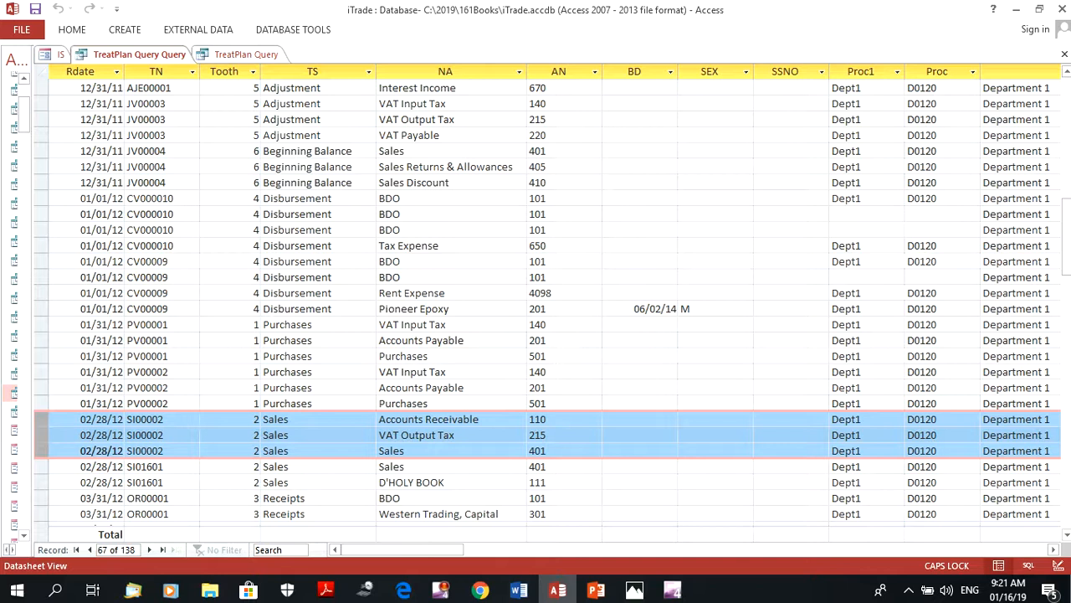
pyautogui.moveTo(41, 435); pyautogui.dragTo(41, 450)
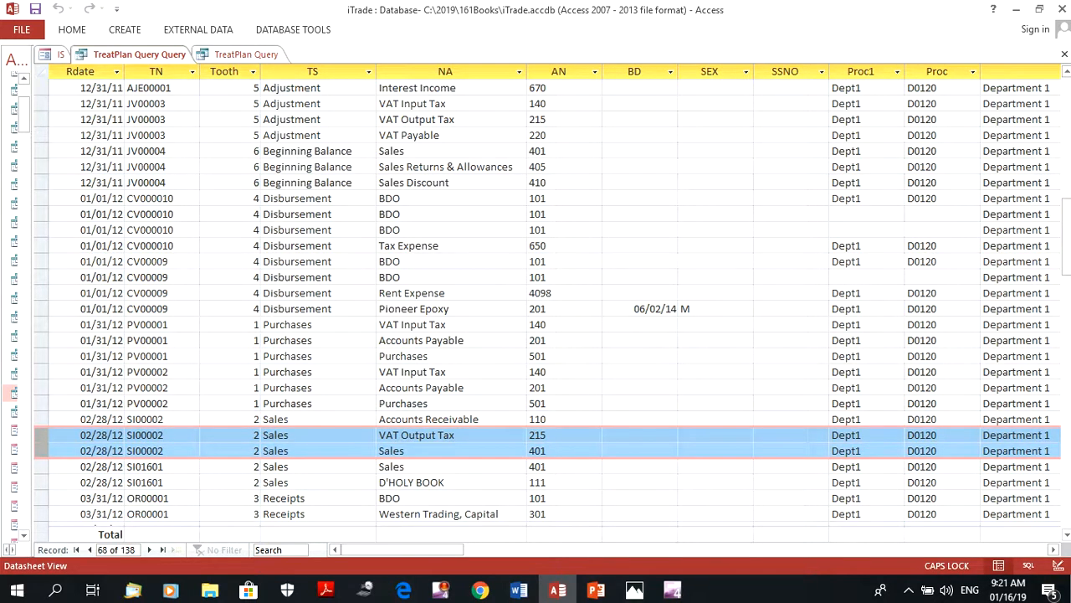
pyautogui.click(41, 419)
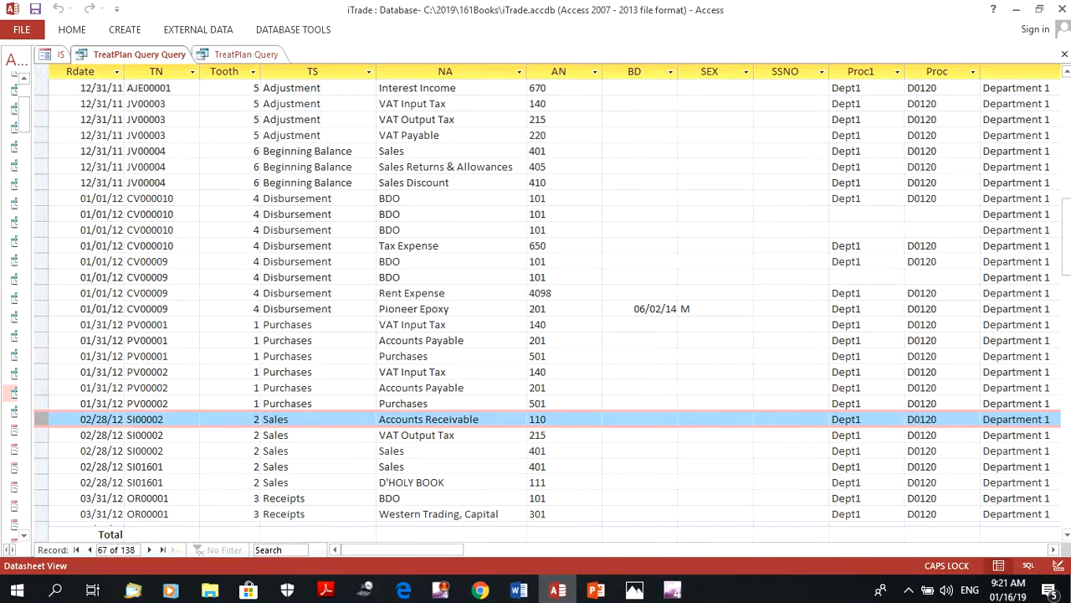
# - Check the Accounts Receivable record's AN value, highlight the Sum Of AR column, and compare it with the Debit, Credit and Bal columns
pyautogui.moveTo(402, 550); pyautogui.dragTo(425, 550)
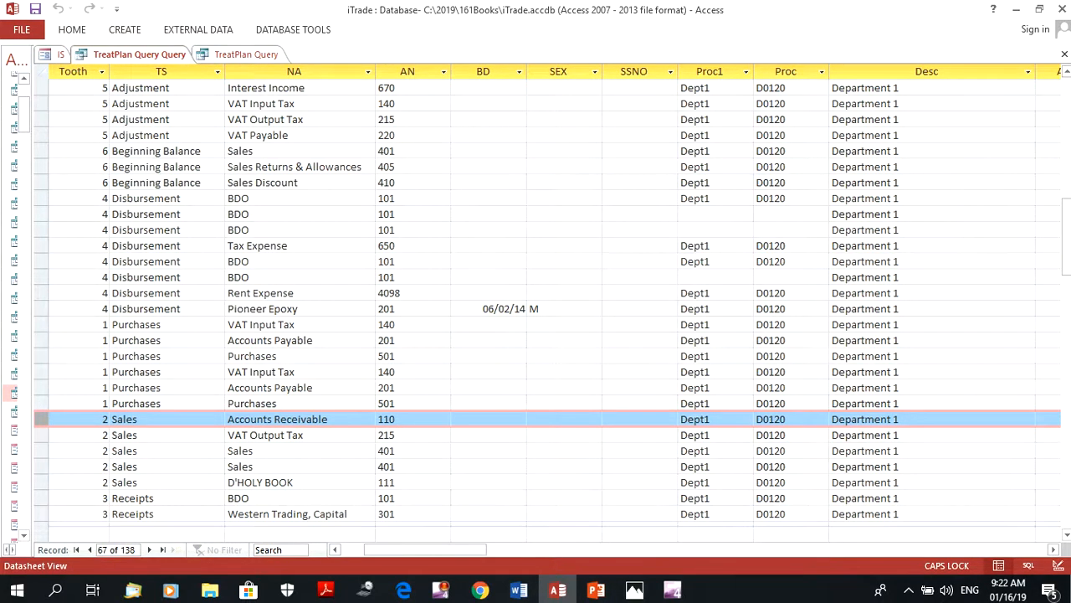
pyautogui.click(379, 418)
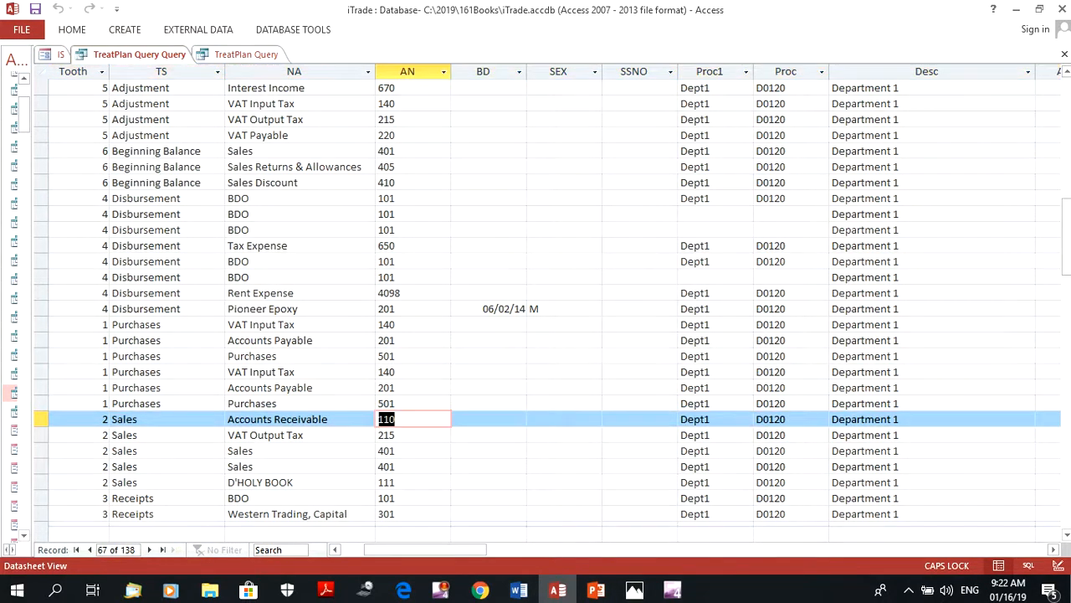
pyautogui.moveTo(426, 549); pyautogui.dragTo(569, 549)
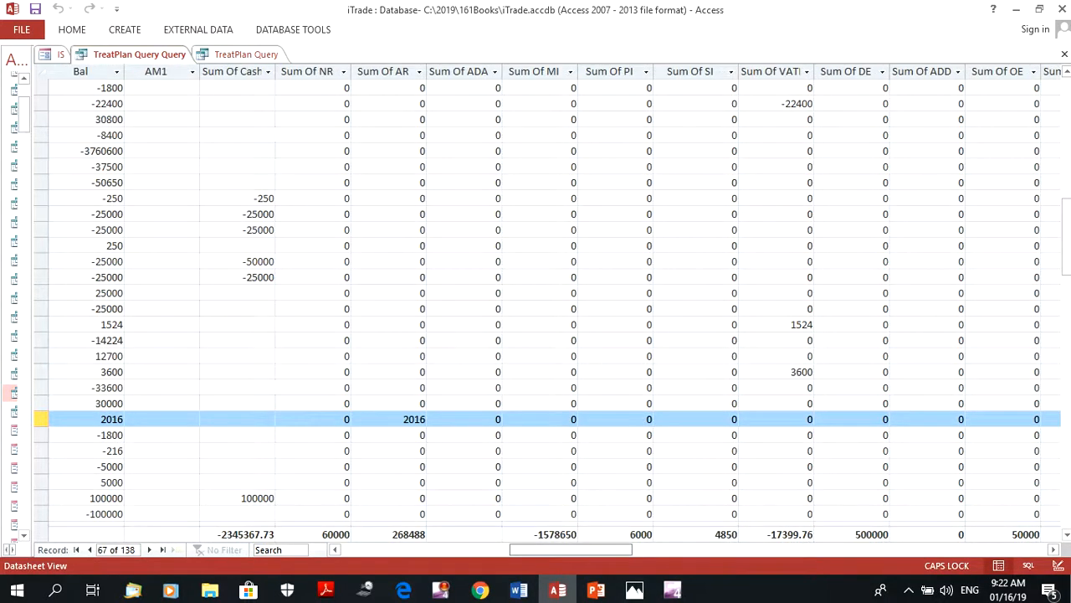
pyautogui.click(383, 72)
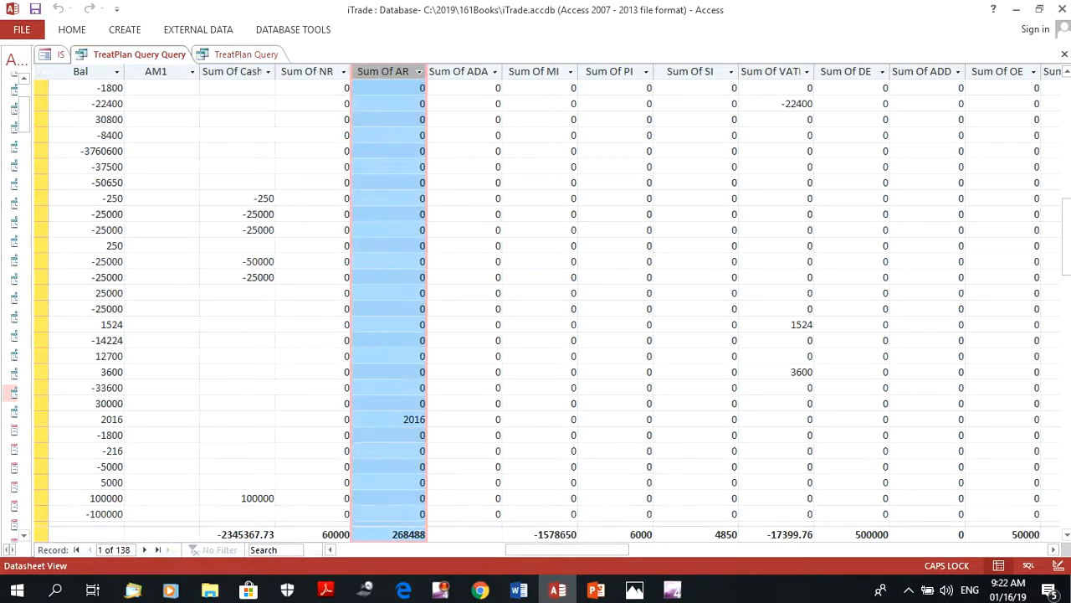
pyautogui.moveTo(567, 549); pyautogui.dragTo(524, 550)
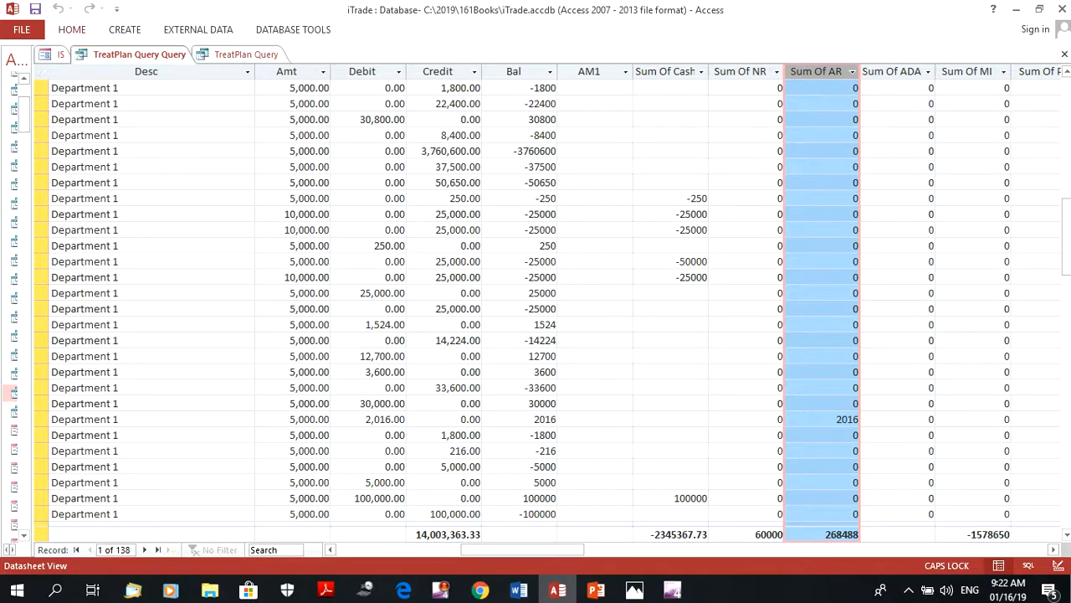
# - Show TreatPlan Query Query in Design View and select the Sum Of AR field column in the grid
pyautogui.click(72, 30)
pyautogui.click(19, 60)
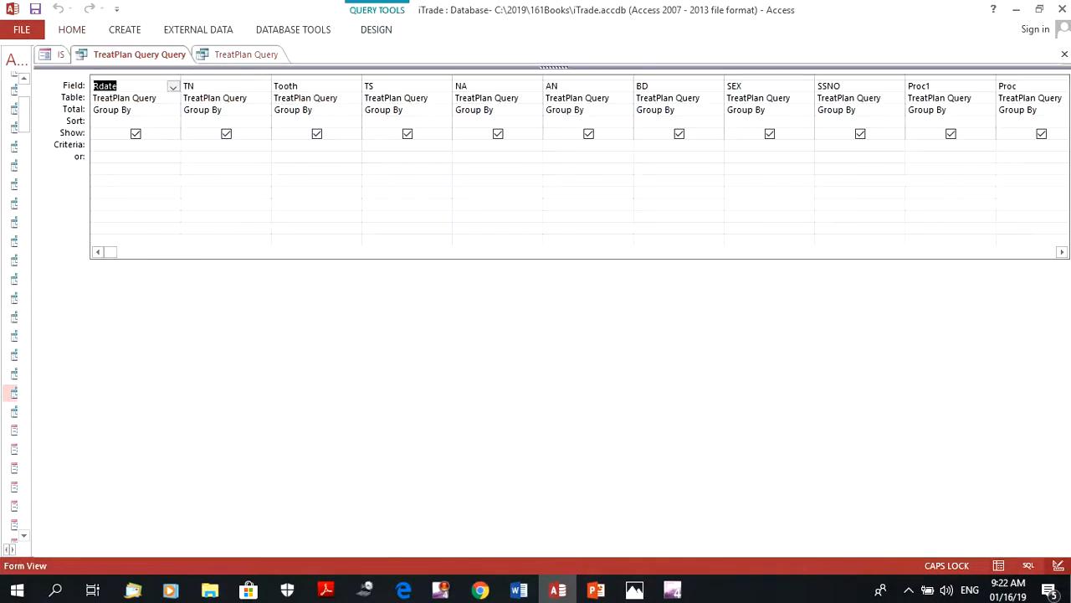
pyautogui.click(1062, 252)
pyautogui.click(1062, 252)
pyautogui.click(1061, 252)
pyautogui.click(1062, 252)
pyautogui.click(1062, 252)
pyautogui.click(1062, 252)
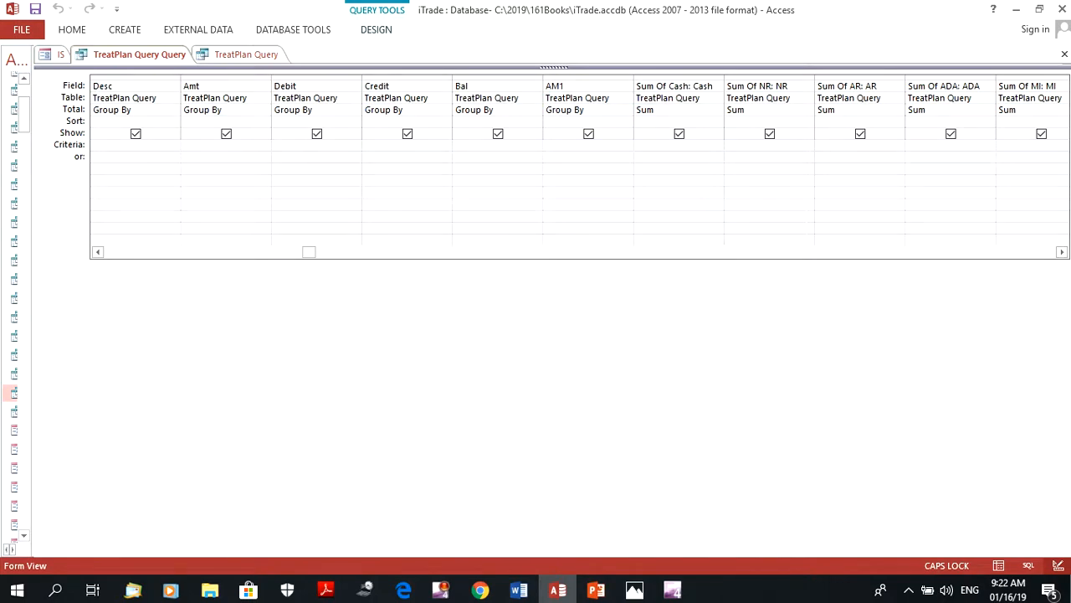
pyautogui.click(860, 78)
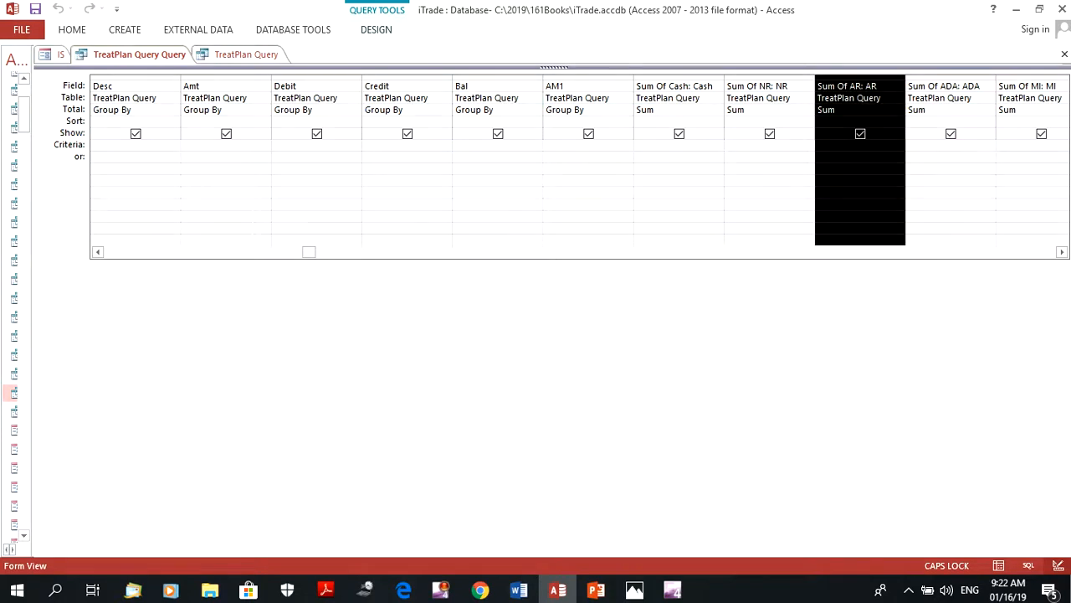
# - Widen the AR field column in the TreatPlan Query design and highlight the account number 110 condition in its IIf expression
pyautogui.click(246, 53)
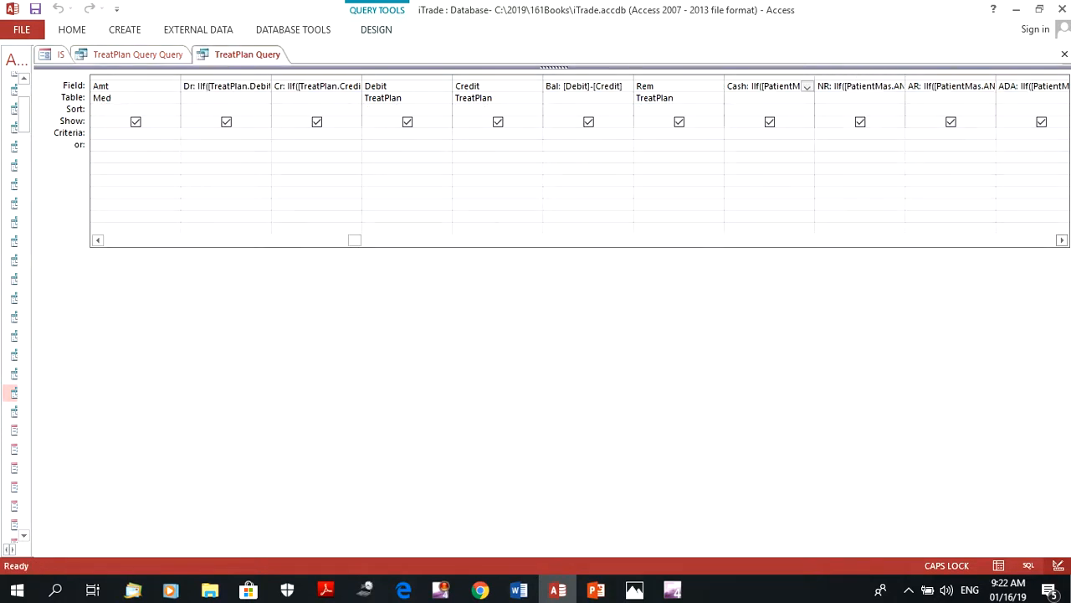
pyautogui.click(1062, 240)
pyautogui.click(1062, 240)
pyautogui.click(1062, 240)
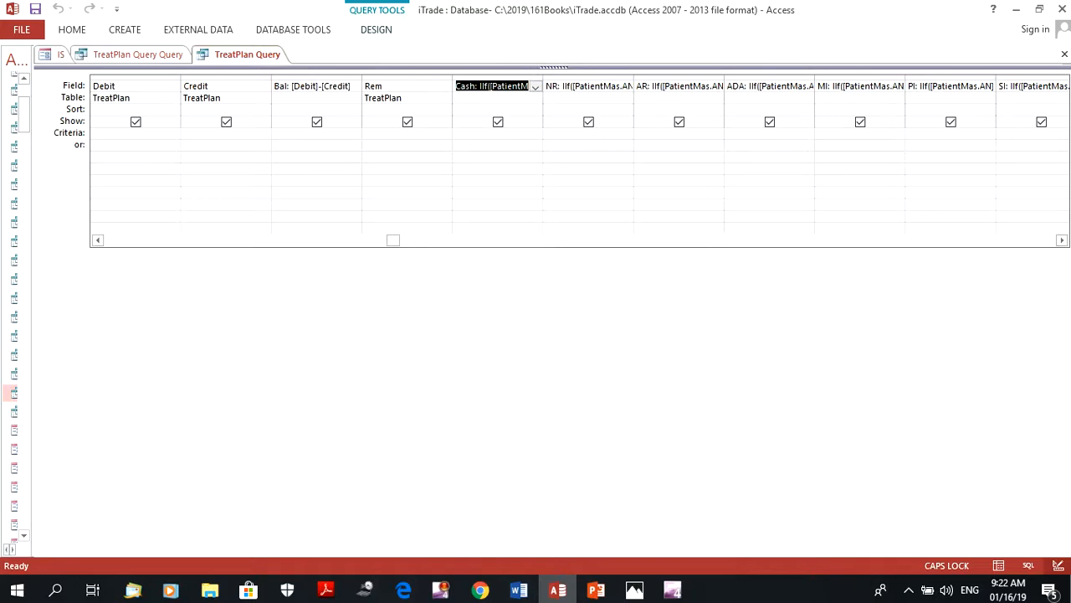
pyautogui.moveTo(724, 75); pyautogui.dragTo(905, 76)
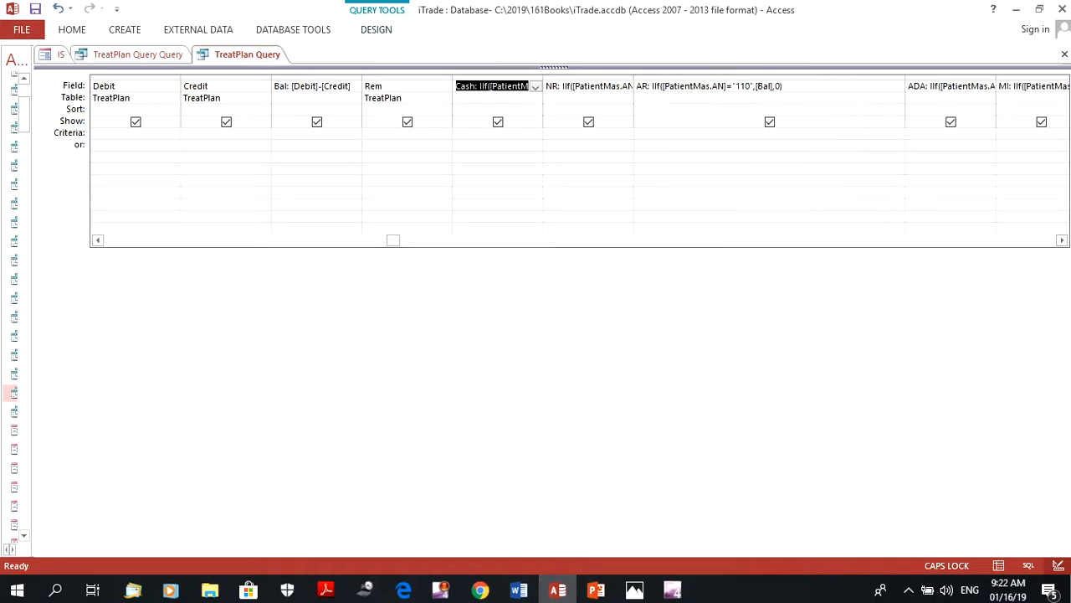
pyautogui.moveTo(751, 86); pyautogui.dragTo(726, 87)
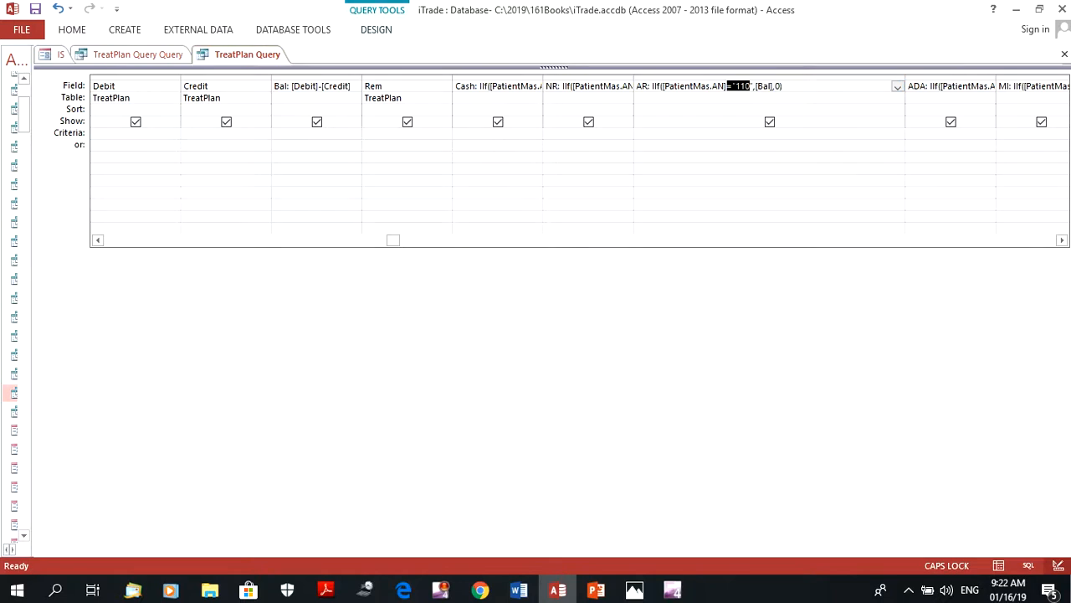
# - Display TreatPlan Query in Datasheet View and review its Dr, Cr, Debit, Credit and Bal columns
pyautogui.click(246, 55)
pyautogui.click(72, 29)
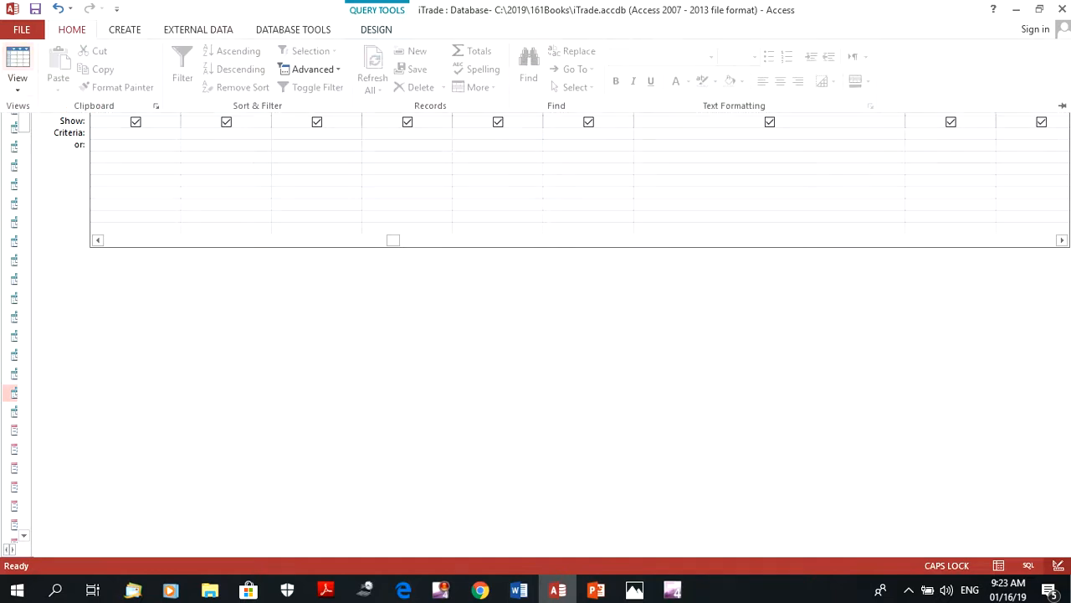
pyautogui.click(18, 63)
pyautogui.moveTo(371, 550); pyautogui.dragTo(502, 550)
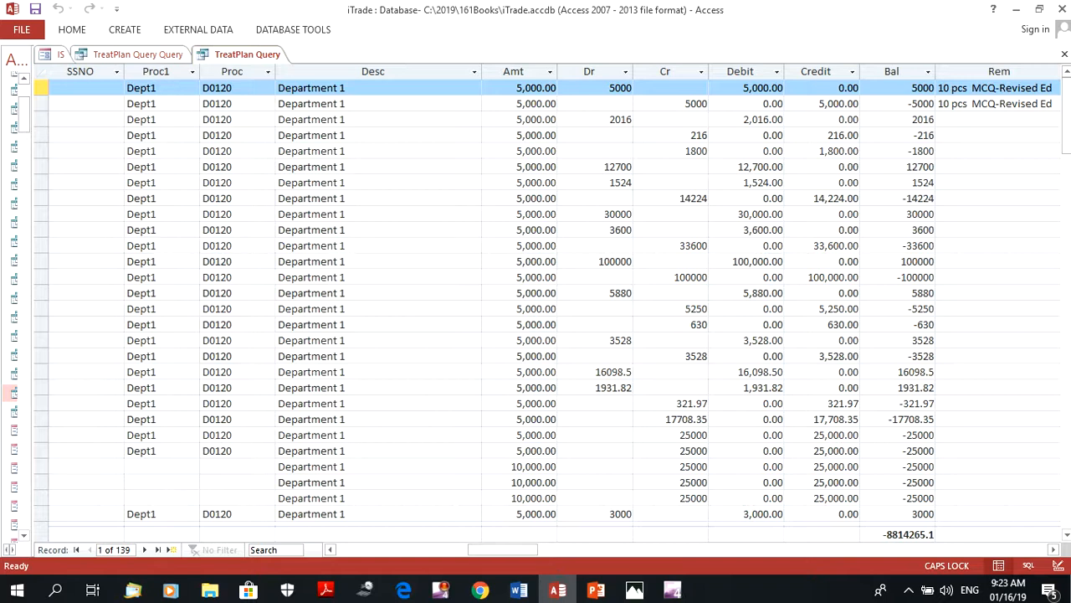
pyautogui.moveTo(502, 550); pyautogui.dragTo(371, 549)
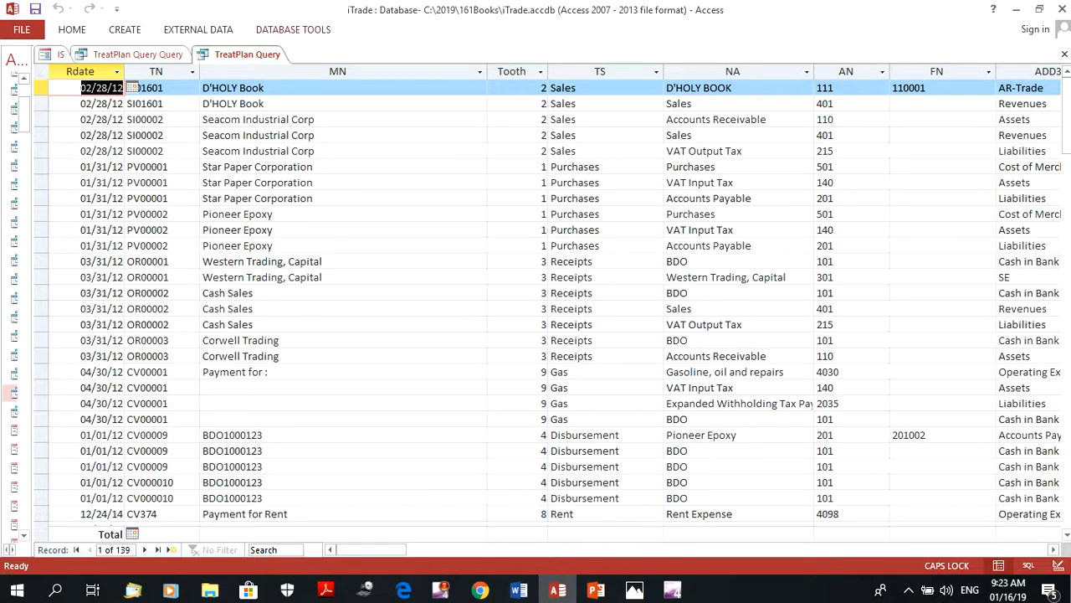
# - Browse the TreatPlan Query records and select the three Seacom Industrial Corp sales records
pyautogui.scroll(-15, 544, 301)
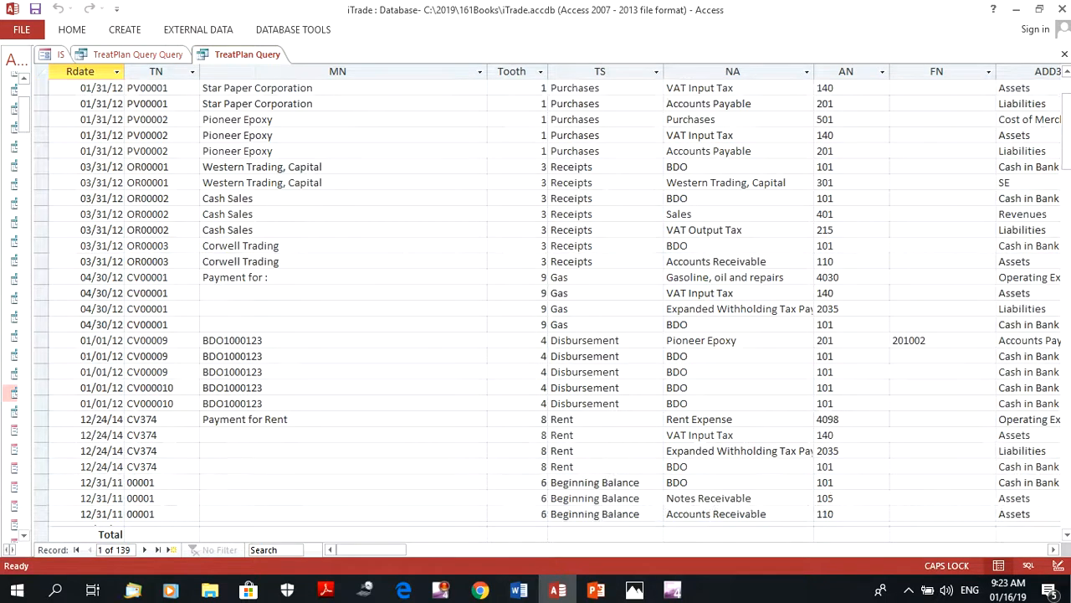
pyautogui.scroll(13, 544, 302)
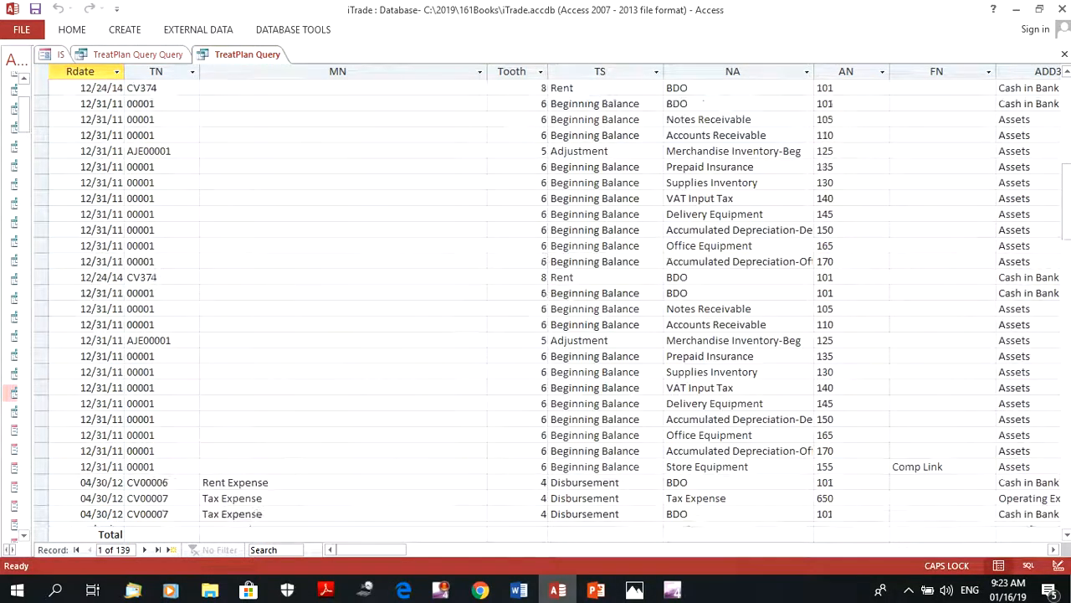
pyautogui.scroll(5, 544, 301)
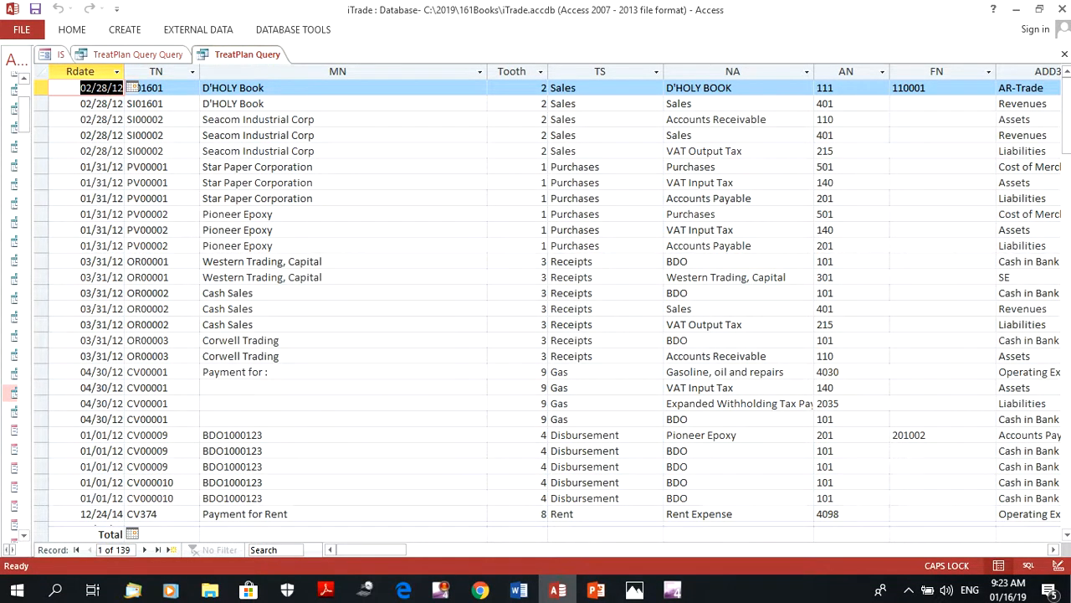
pyautogui.moveTo(41, 119); pyautogui.dragTo(41, 150)
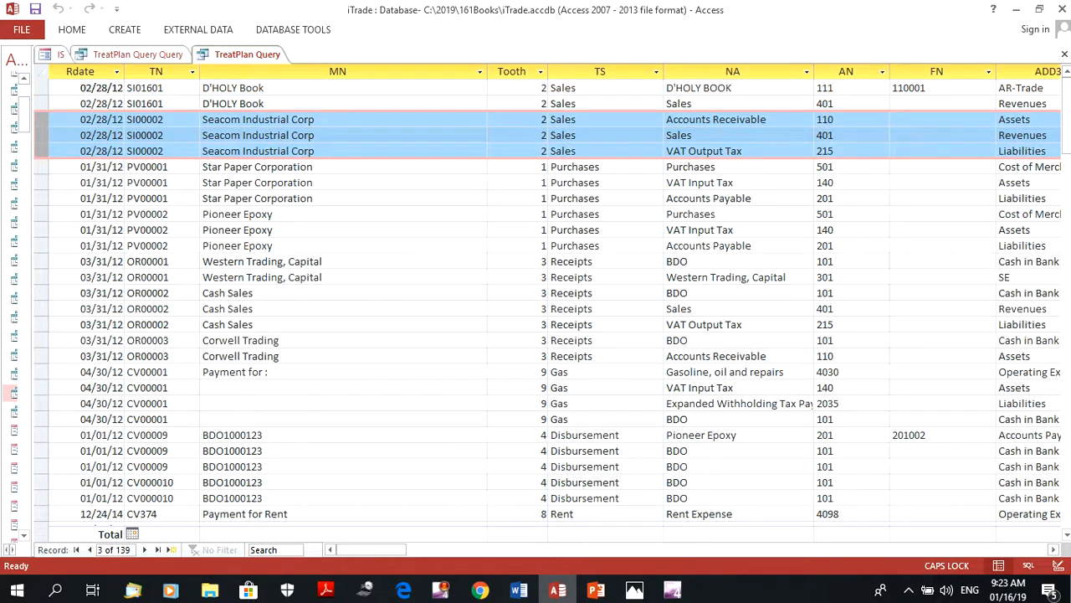
# - Review the Seacom Industrial Corp debit and credit columns, then select its Accounts Receivable record and bring the AR column into view
pyautogui.moveTo(371, 549); pyautogui.dragTo(503, 549)
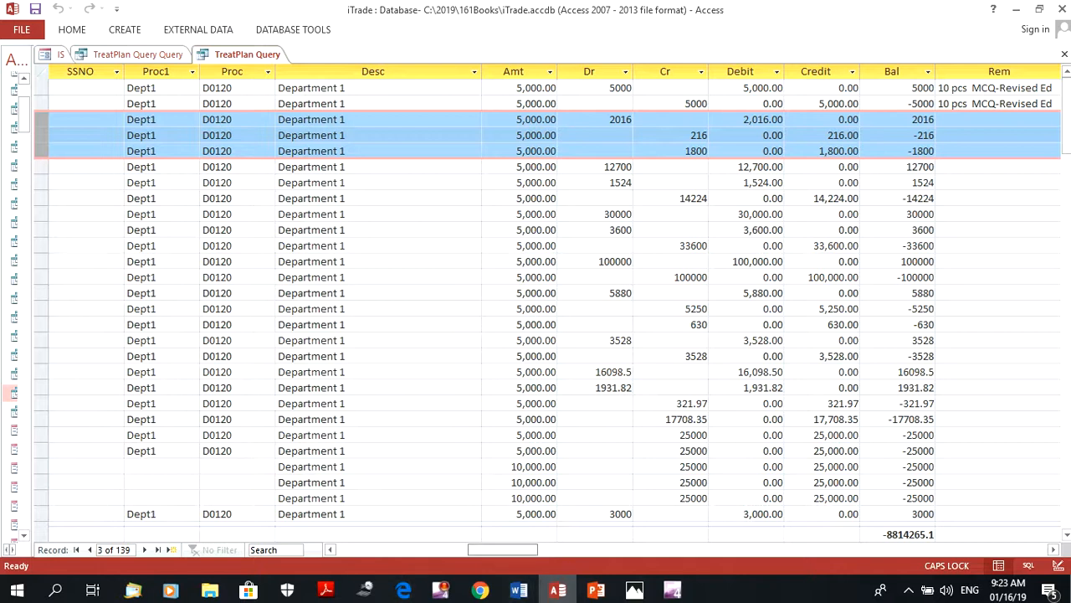
pyautogui.moveTo(502, 550); pyautogui.dragTo(371, 549)
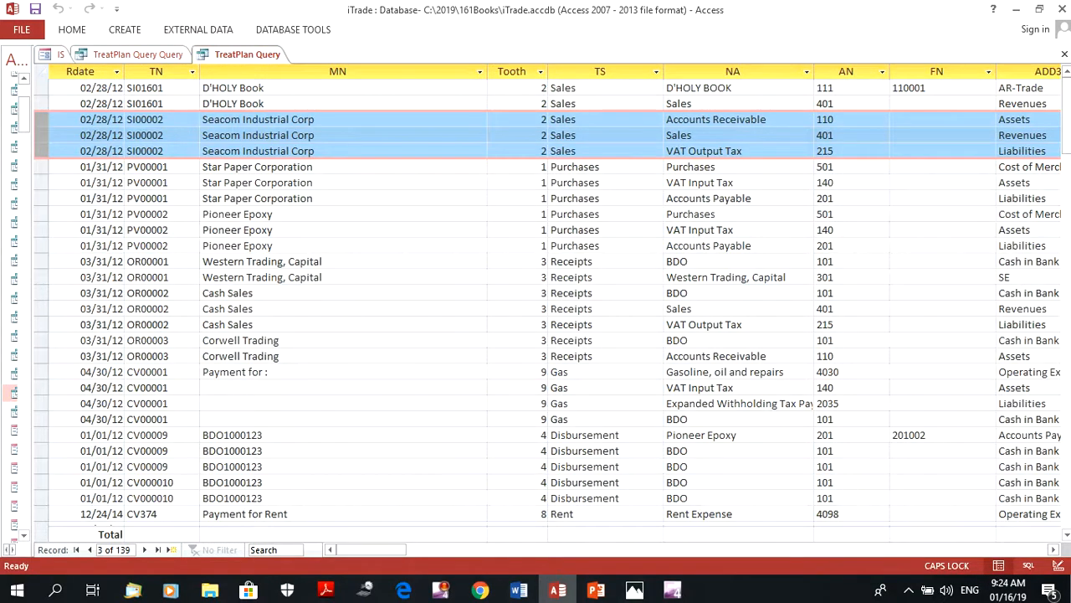
pyautogui.click(42, 119)
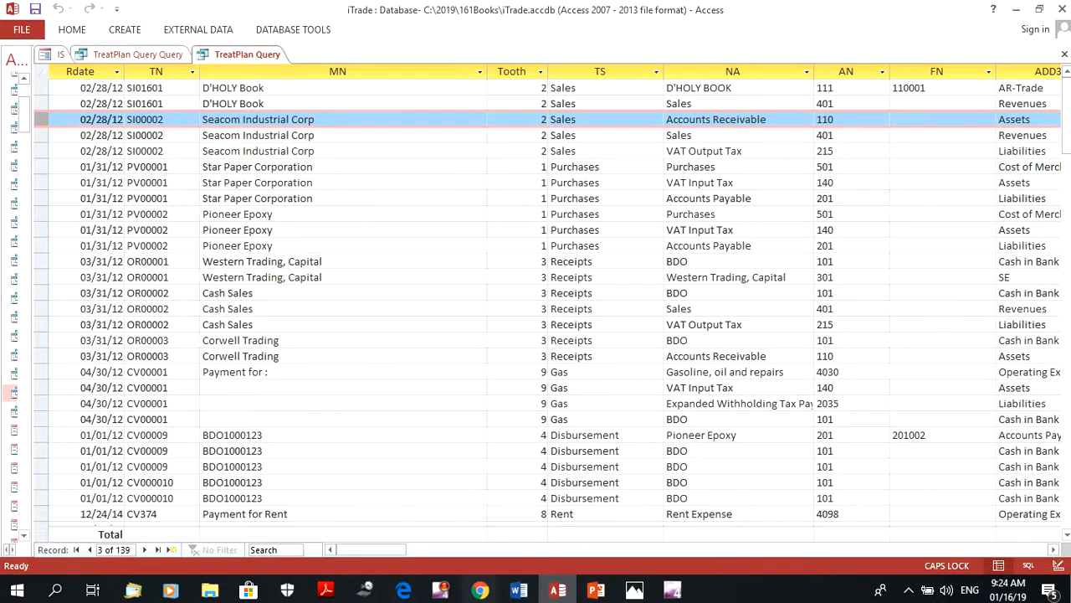
pyautogui.moveTo(370, 550); pyautogui.dragTo(564, 550)
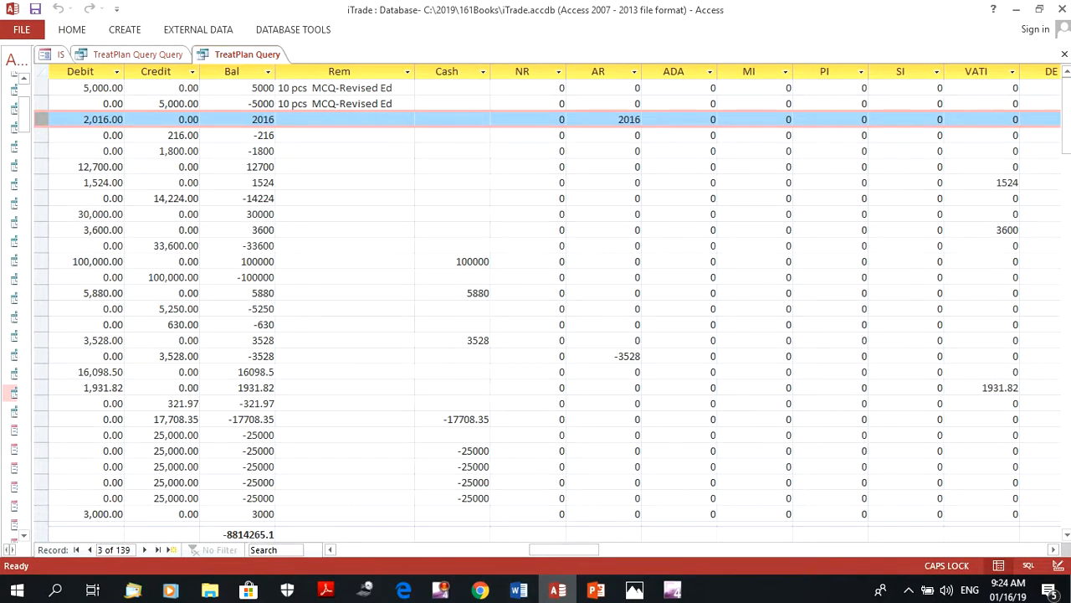
# - Examine the AR column down to the Total row, select the AR total, and return to the first TreatPlan Query records
pyautogui.scroll(-15, 536, 302)
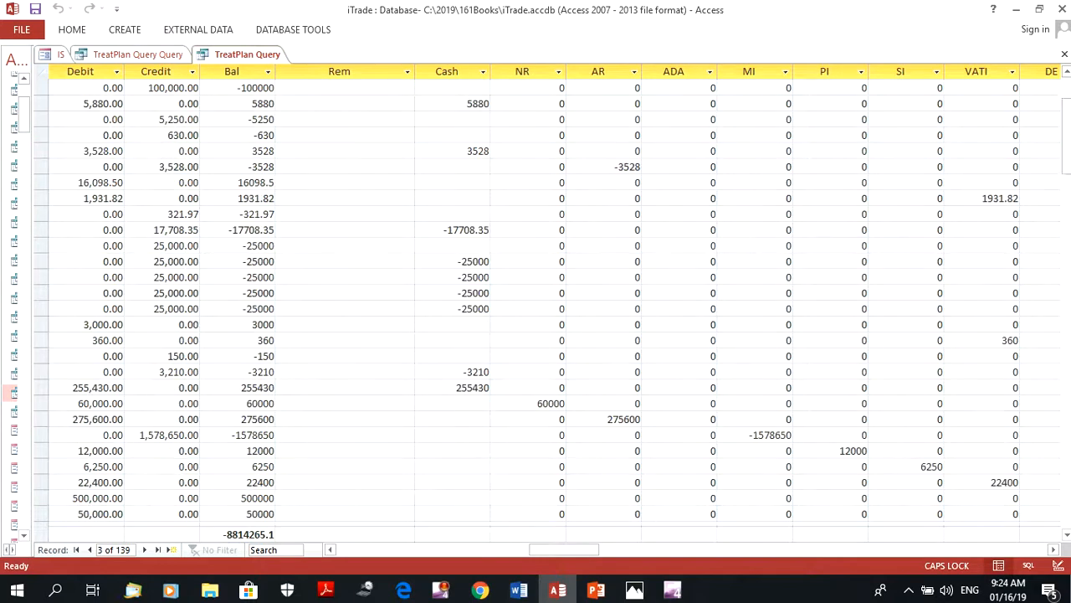
pyautogui.scroll(-20, 535, 301)
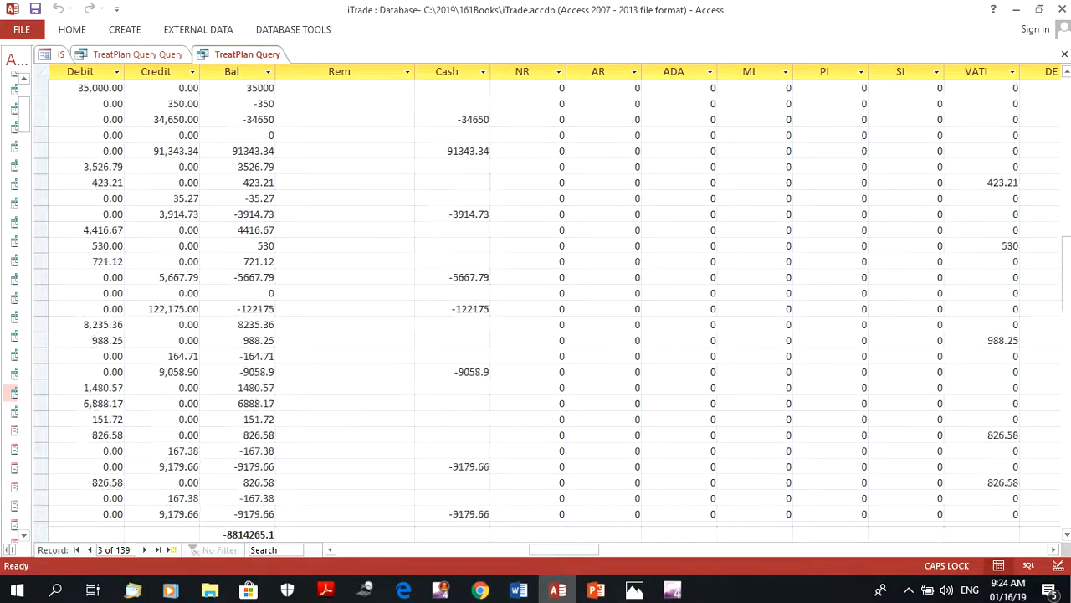
pyautogui.scroll(3, 536, 301)
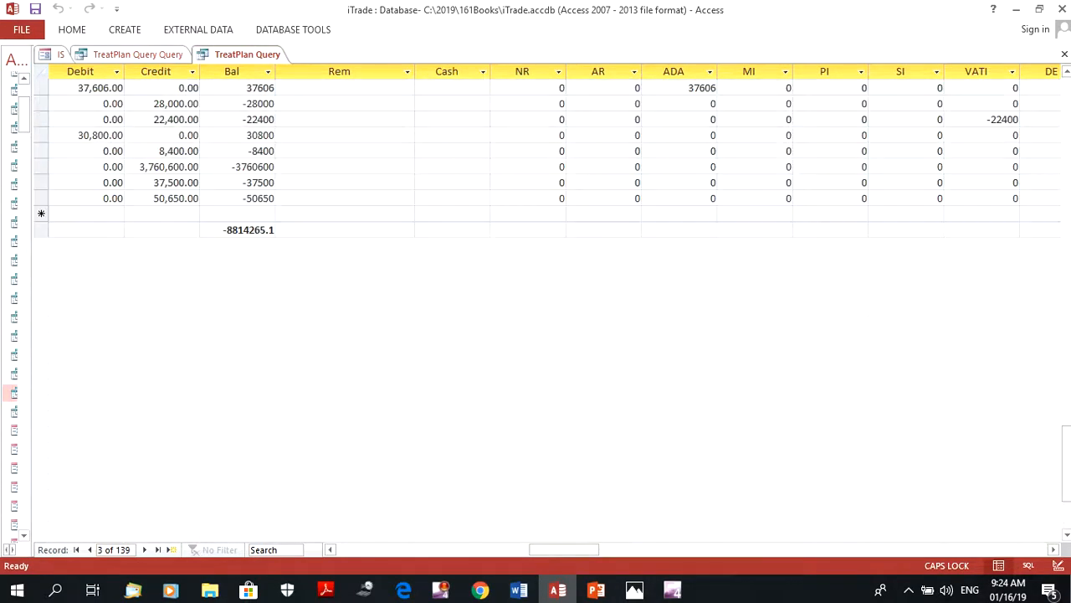
pyautogui.click(603, 229)
pyautogui.click(528, 229)
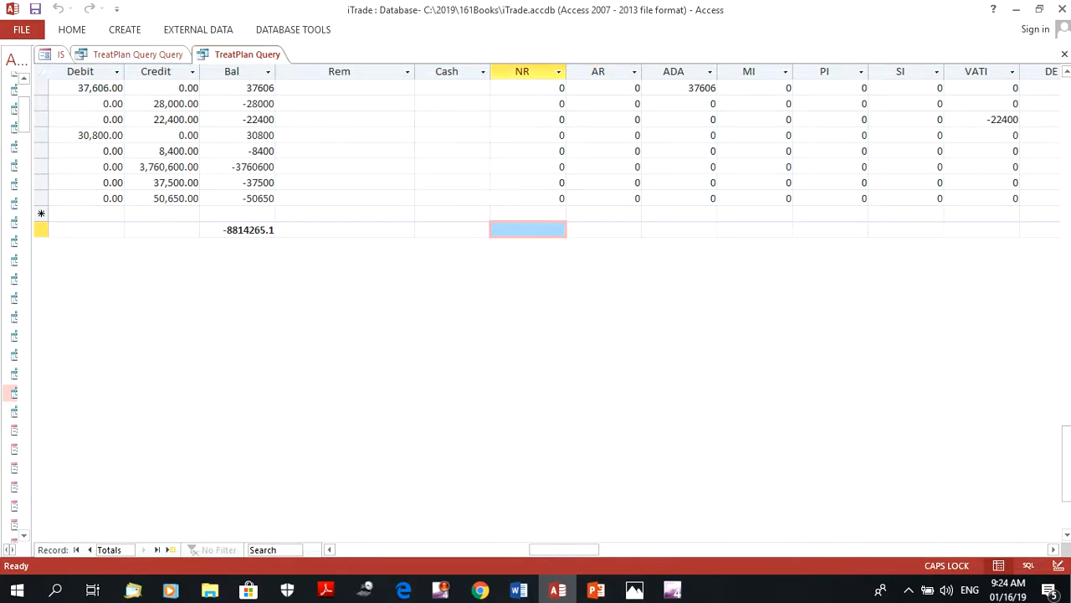
pyautogui.click(574, 230)
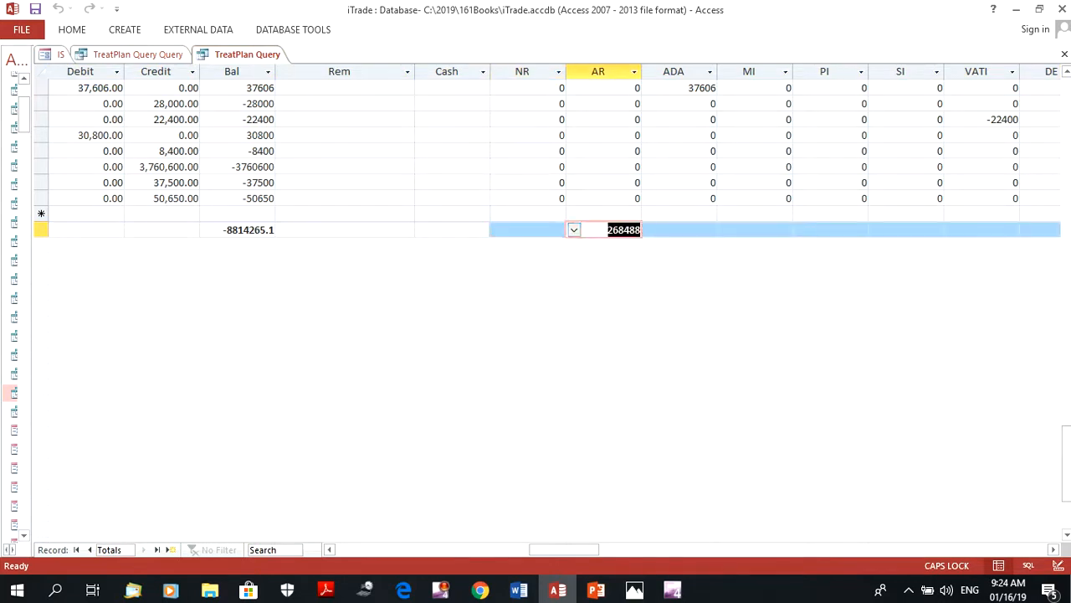
pyautogui.scroll(15, 535, 301)
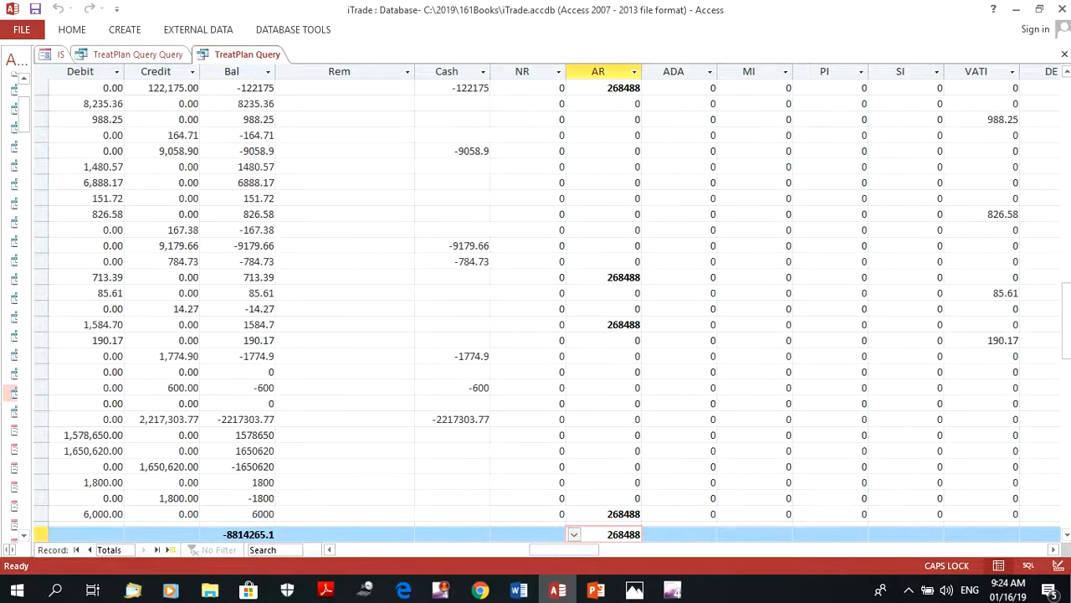
pyautogui.scroll(10, 536, 301)
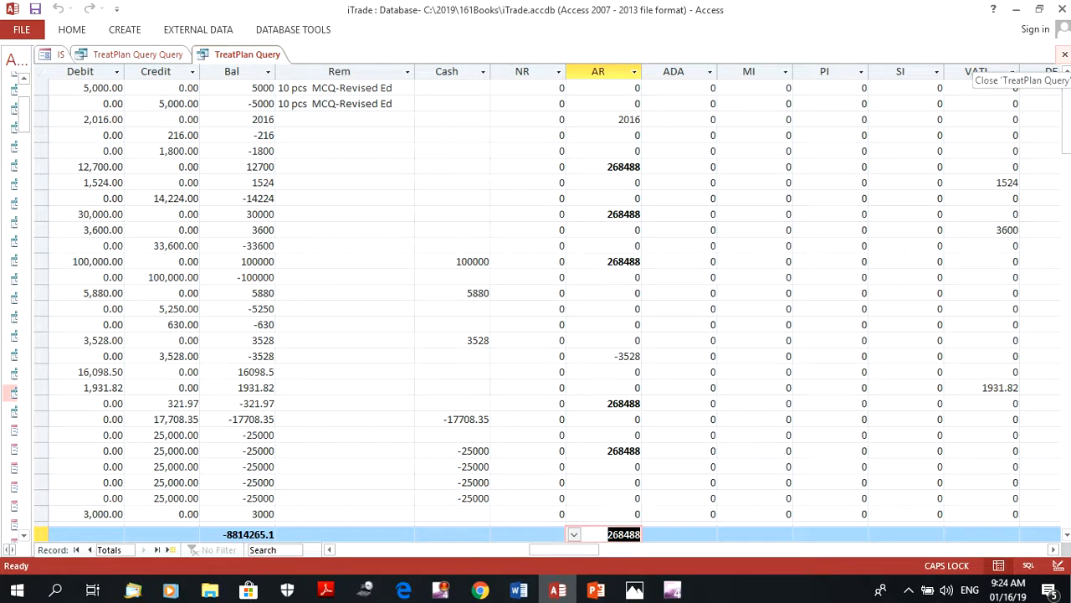
# - Compare the IS form with TreatPlan Query Query and TreatPlan Query, finishing on the IS form
pyautogui.click(59, 53)
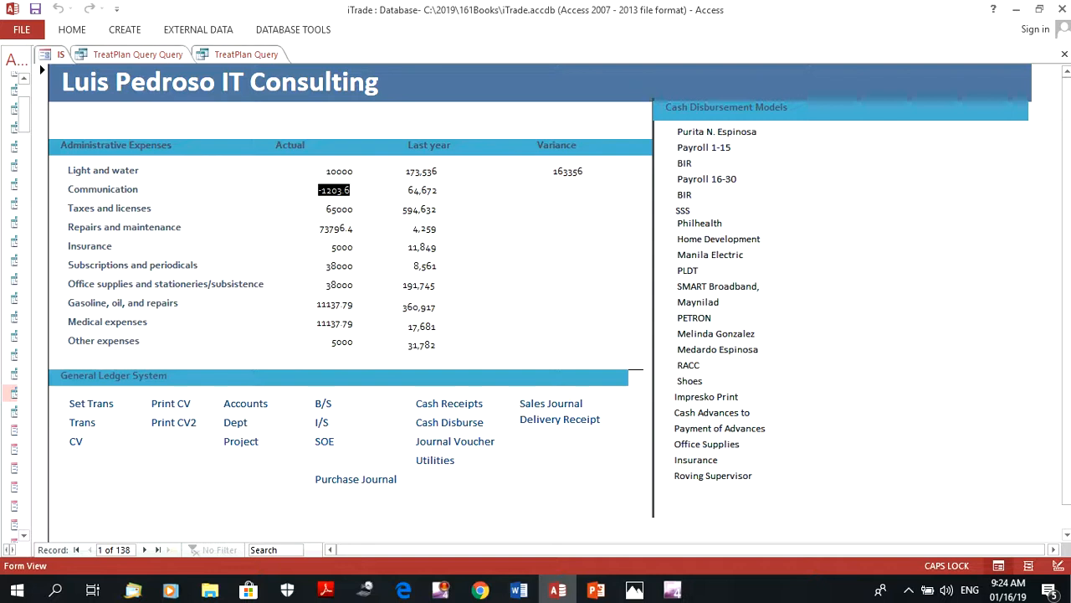
pyautogui.click(138, 55)
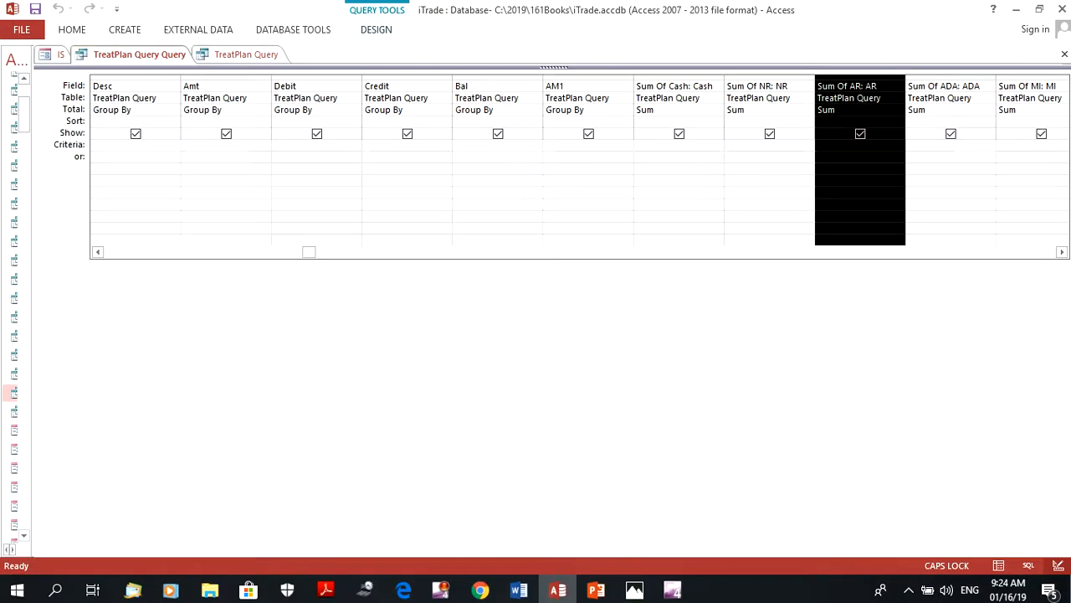
pyautogui.click(60, 55)
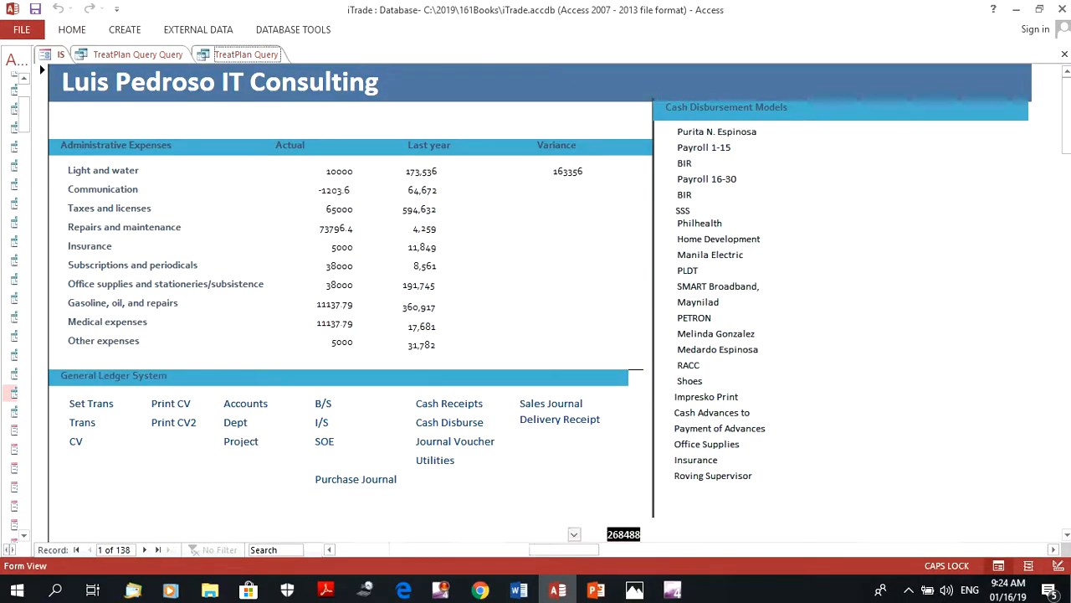
pyautogui.click(246, 54)
pyautogui.click(60, 55)
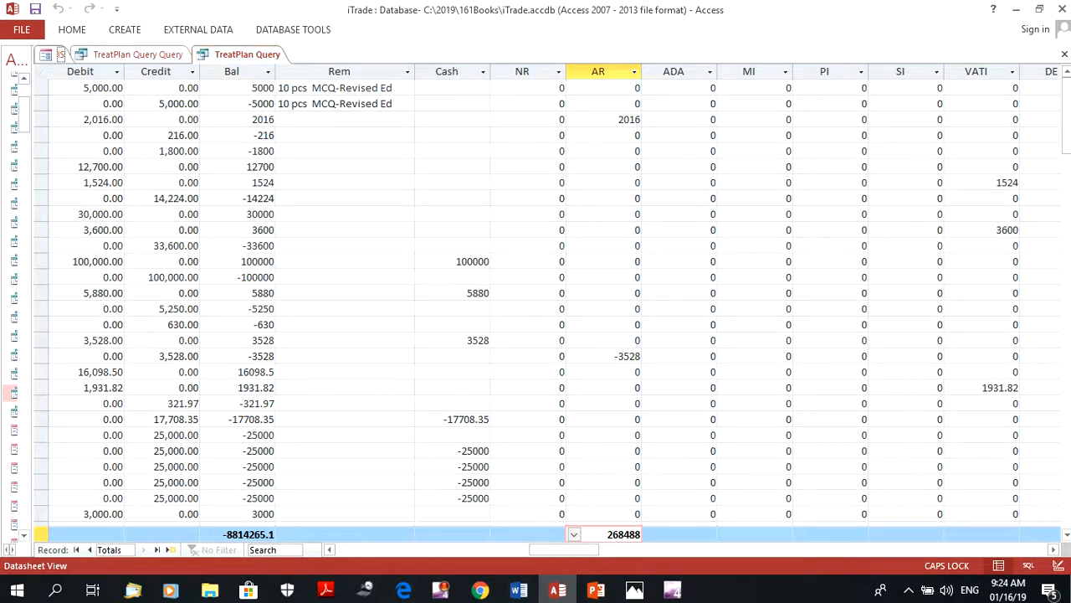
# - Show the IS form in Design View, inspect the Communication row's Actual text box, and return the form to Form View
pyautogui.click(72, 29)
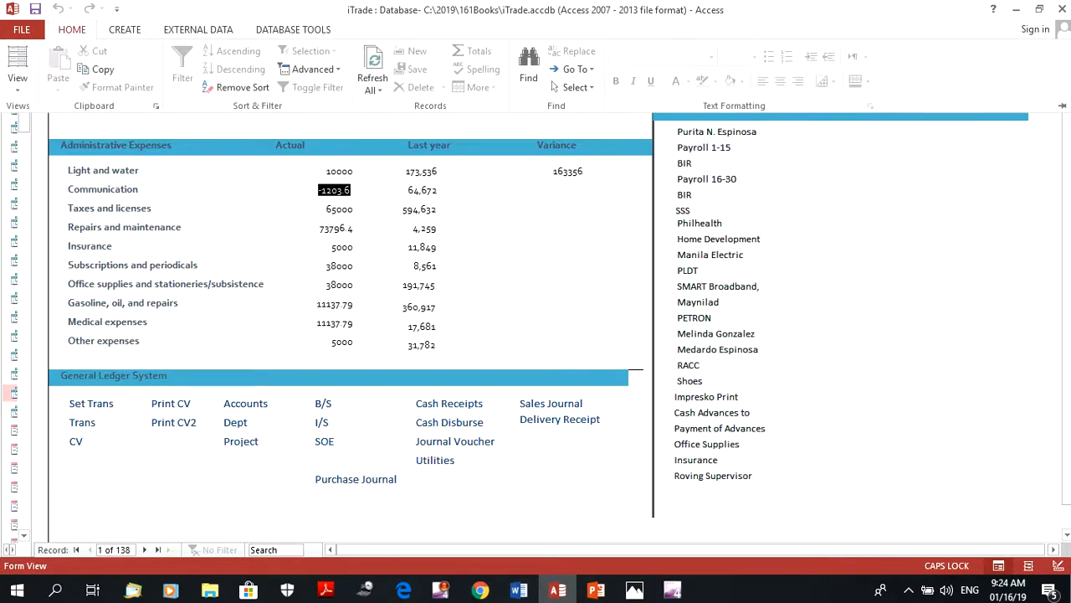
pyautogui.click(17, 82)
pyautogui.click(57, 185)
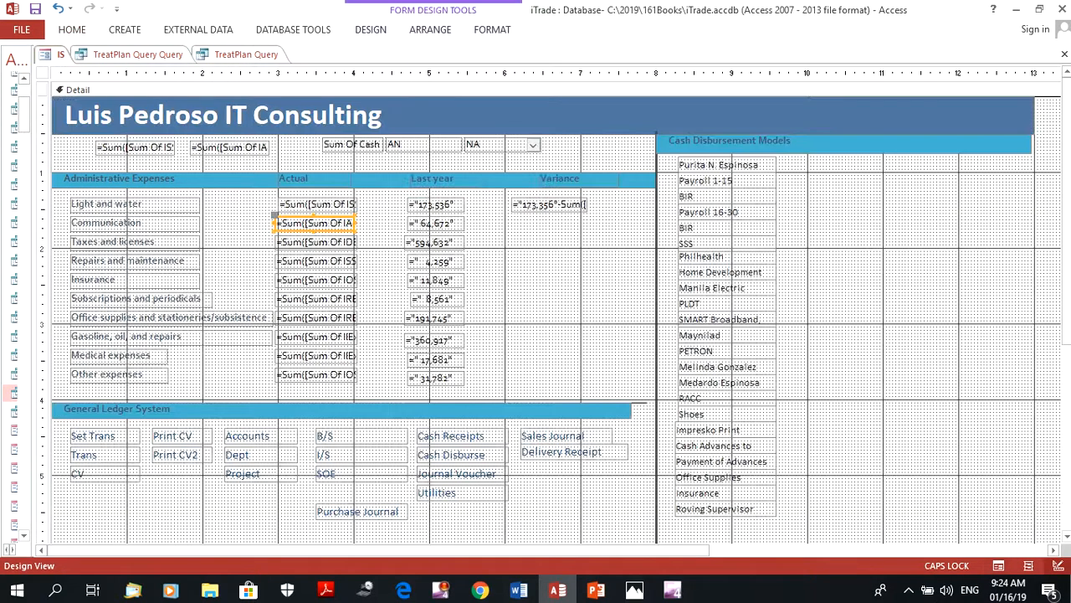
pyautogui.moveTo(356, 224)
pyautogui.mouseDown()
pyautogui.moveTo(390, 223)
pyautogui.moveTo(357, 223)
pyautogui.mouseUp()
pyautogui.click(376, 242)
pyautogui.click(72, 29)
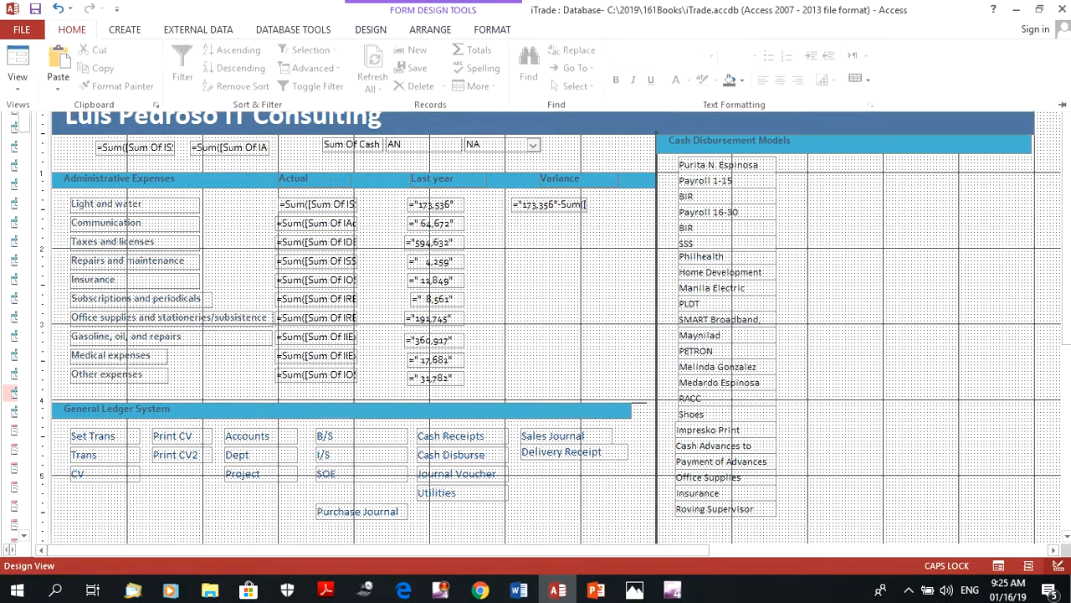
pyautogui.click(17, 60)
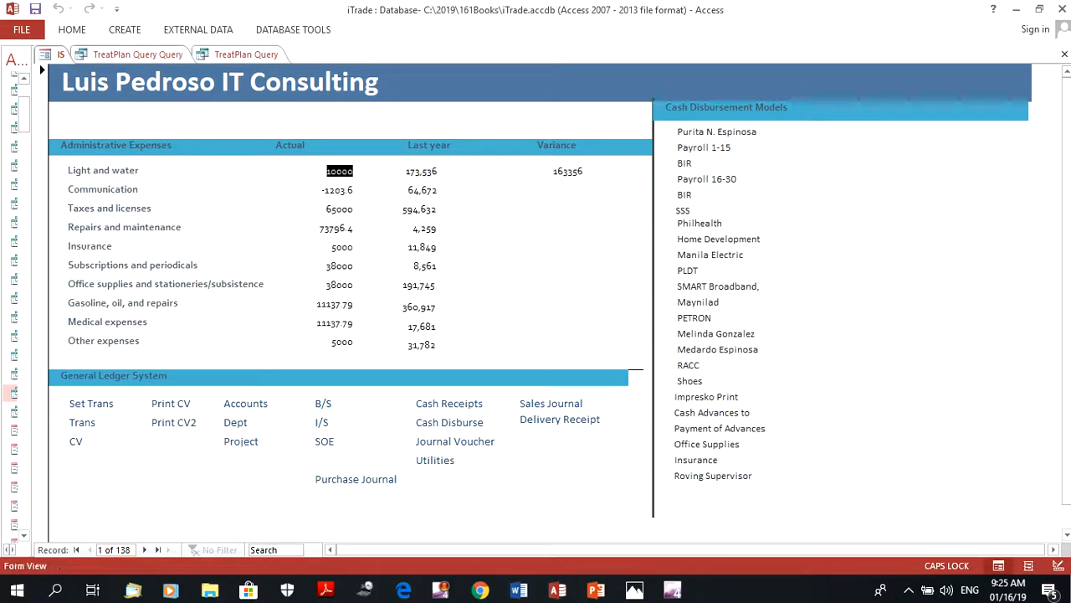
# - Display TreatPlan Query Query in Datasheet View and bring the Sum Of AR column and the neighbouring Sum Of columns into view
pyautogui.click(138, 55)
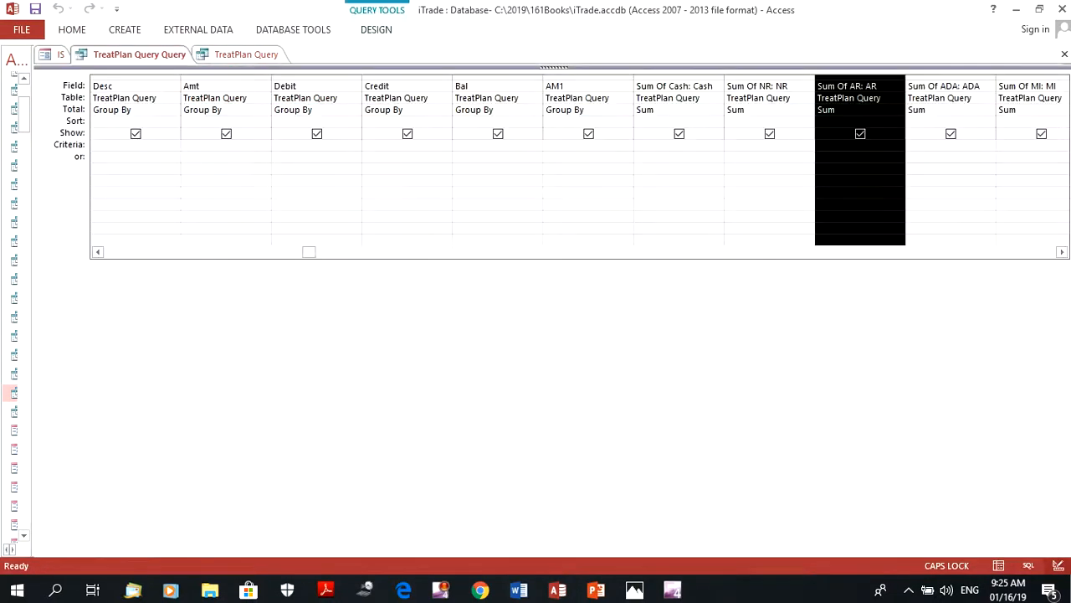
pyautogui.click(72, 30)
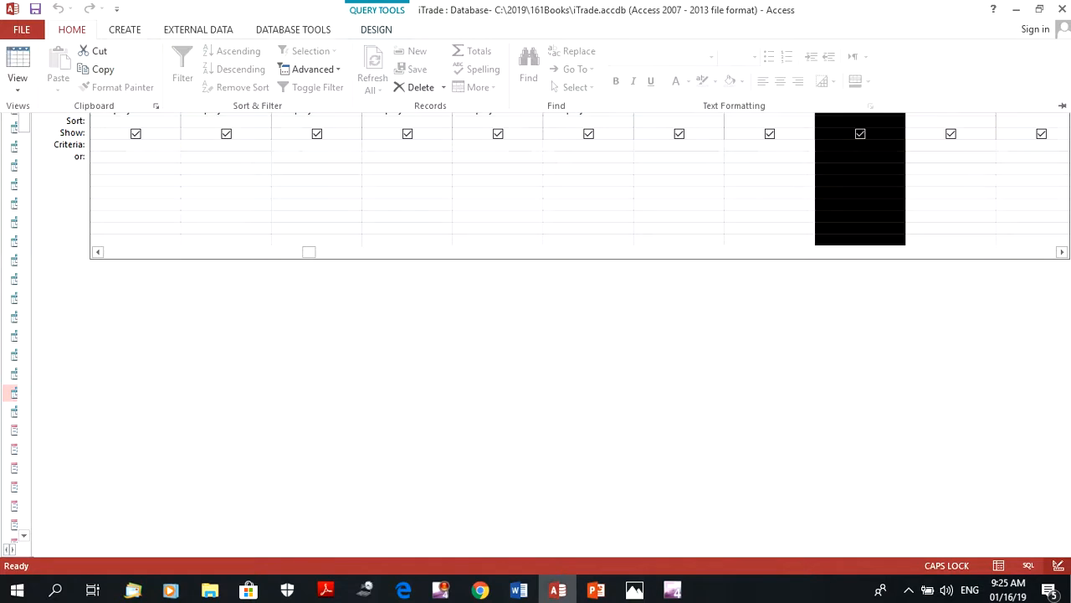
pyautogui.click(17, 67)
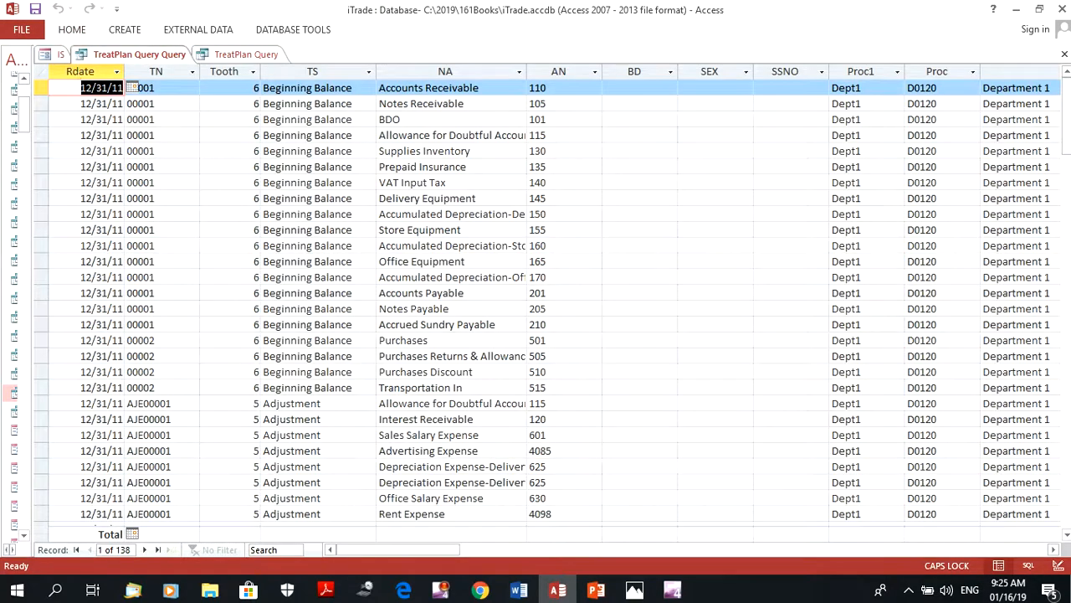
pyautogui.moveTo(401, 549); pyautogui.dragTo(525, 550)
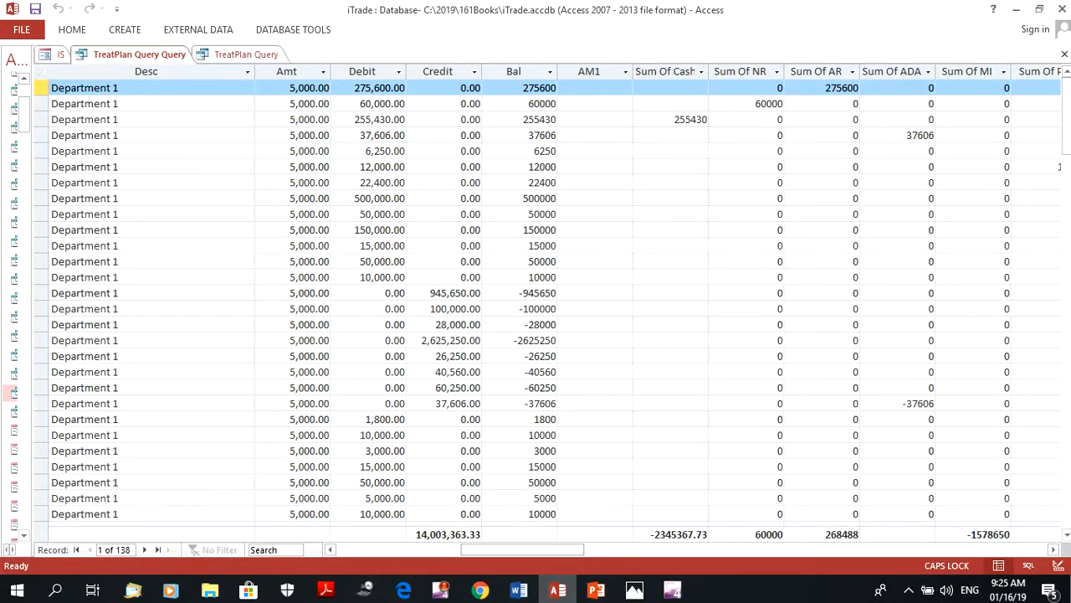
pyautogui.moveTo(526, 550); pyautogui.dragTo(593, 550)
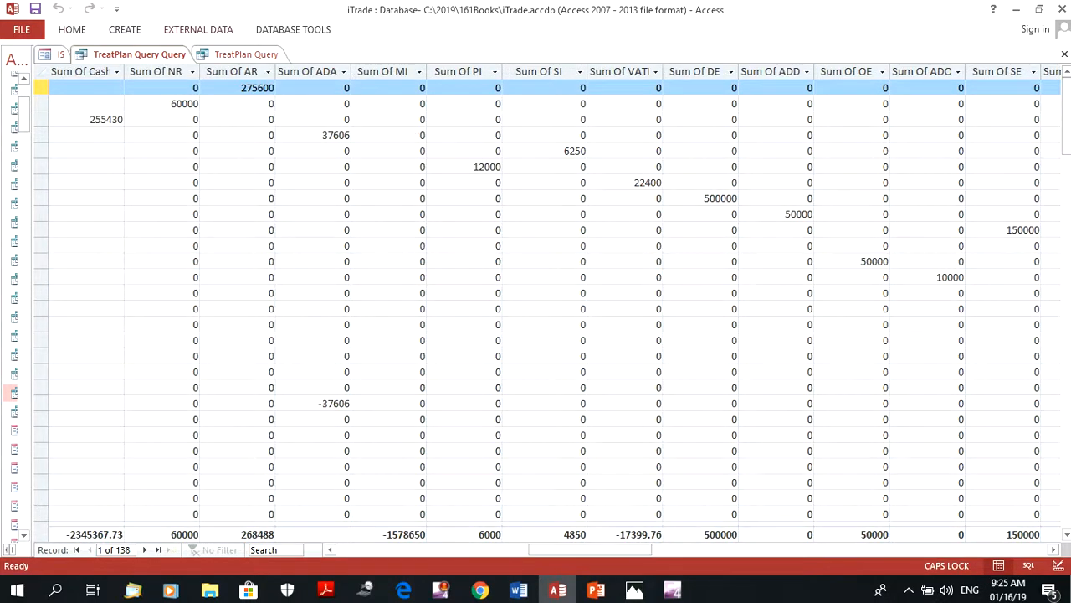
# - Show the IS form in Design View again and reveal the full Sum Of IAdE expression in Communication's Actual text box
pyautogui.click(44, 55)
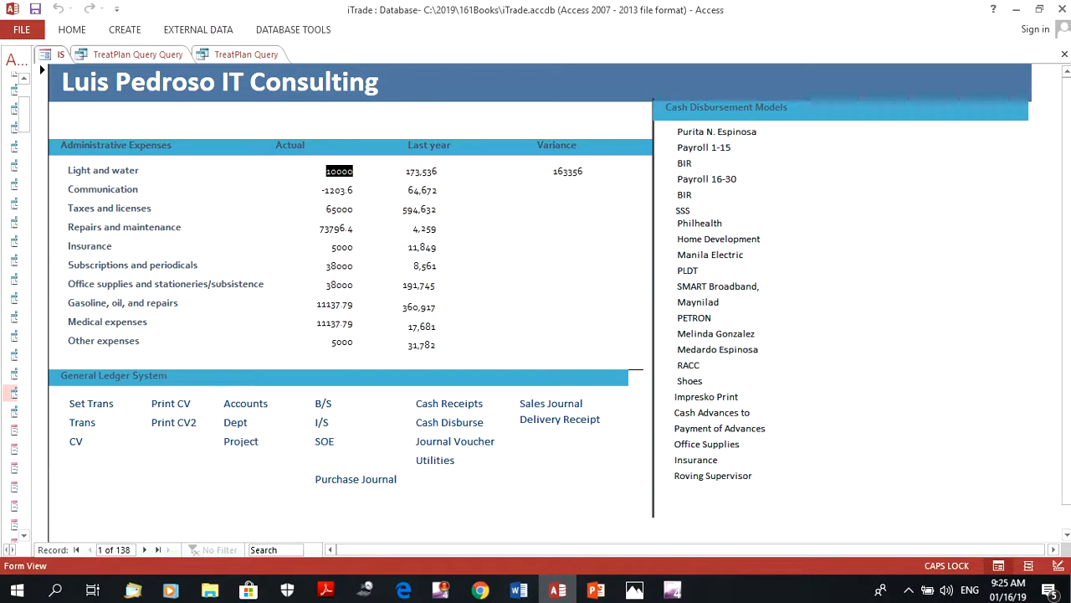
pyautogui.click(72, 30)
pyautogui.click(17, 82)
pyautogui.click(52, 183)
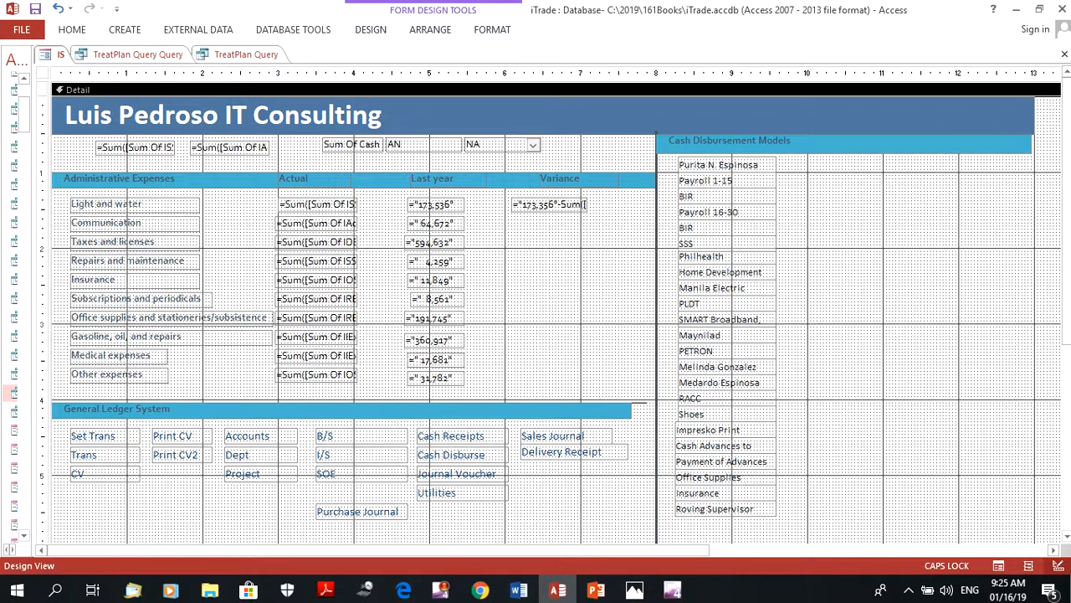
pyautogui.click(317, 223)
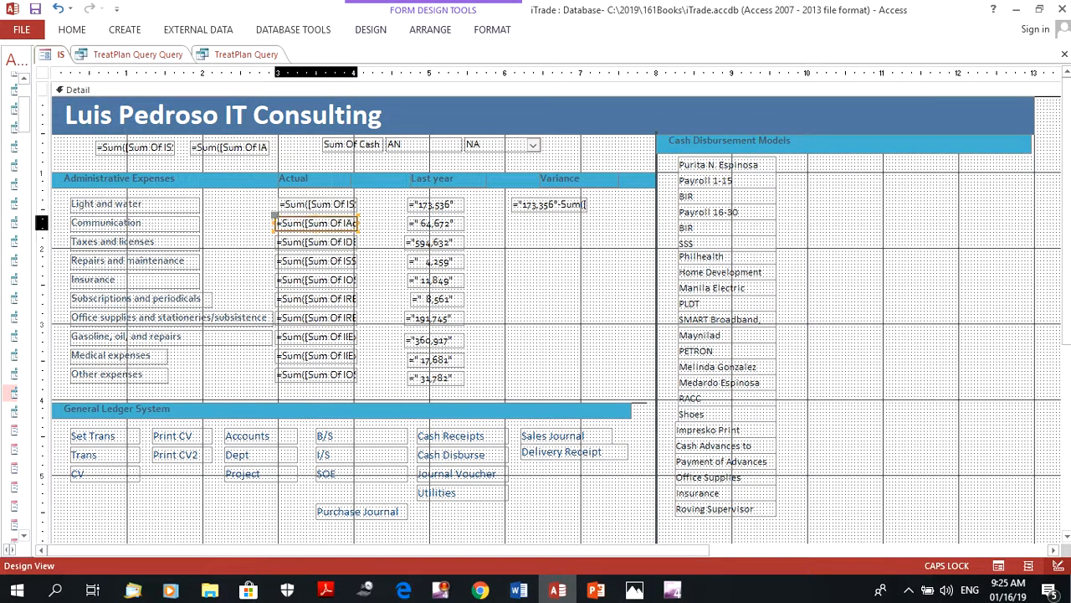
pyautogui.moveTo(359, 223)
pyautogui.mouseDown()
pyautogui.moveTo(400, 223)
pyautogui.moveTo(356, 223)
pyautogui.mouseUp()
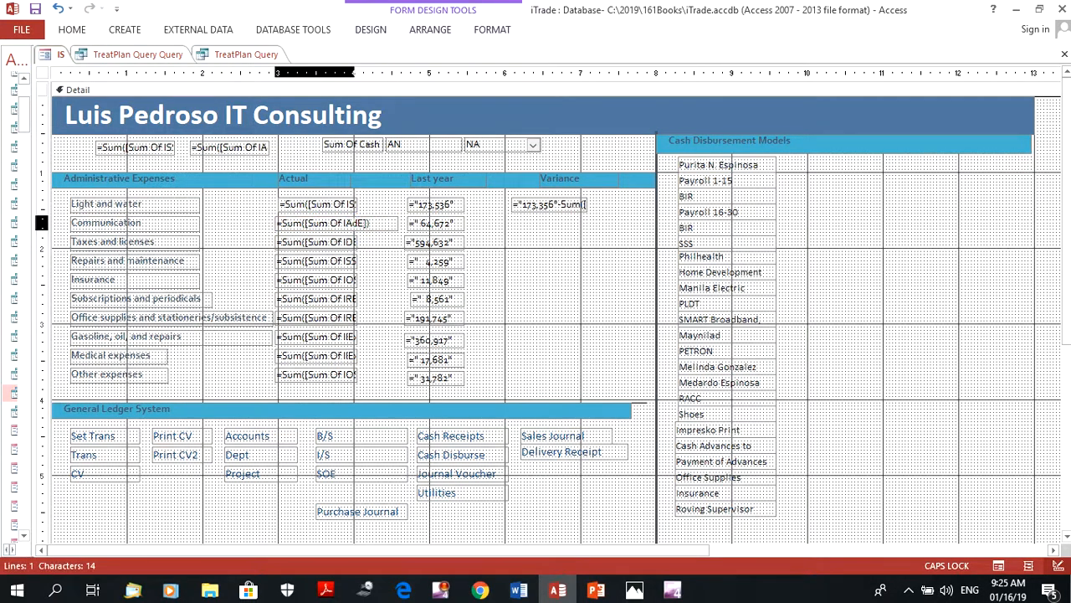
# - Find the Sum Of IAdE column in the TreatPlan Query Query datasheet and select it
pyautogui.click(138, 54)
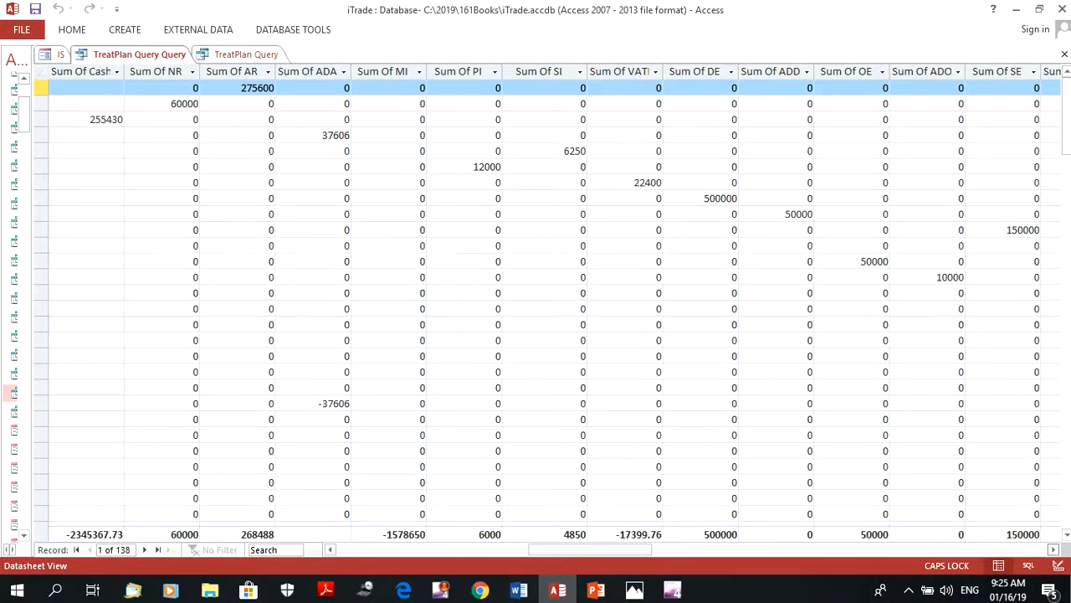
pyautogui.hscroll(5, 545, 301)
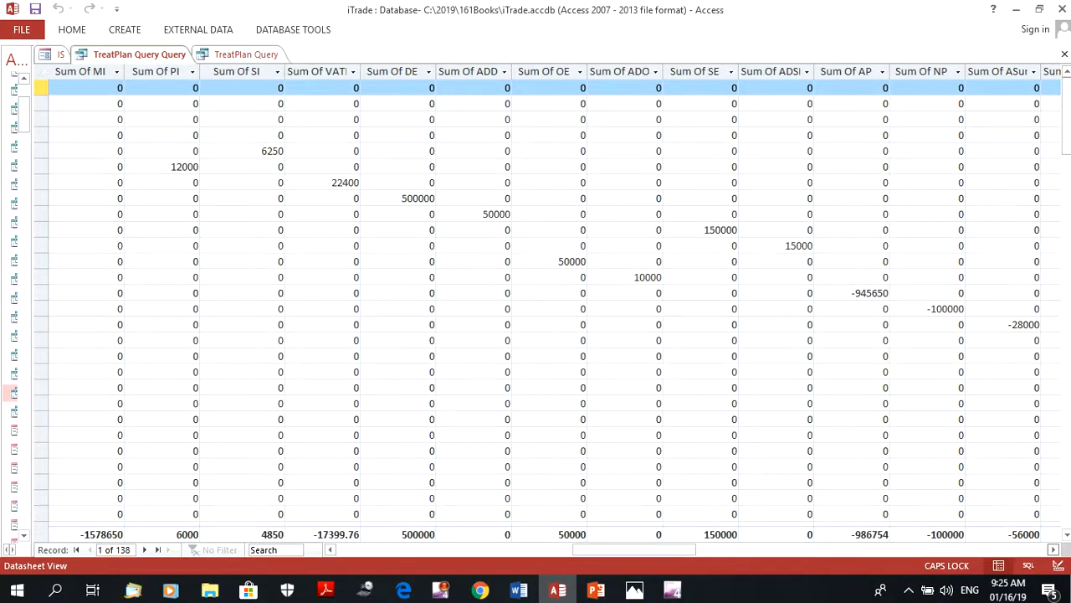
pyautogui.hscroll(2, 546, 302)
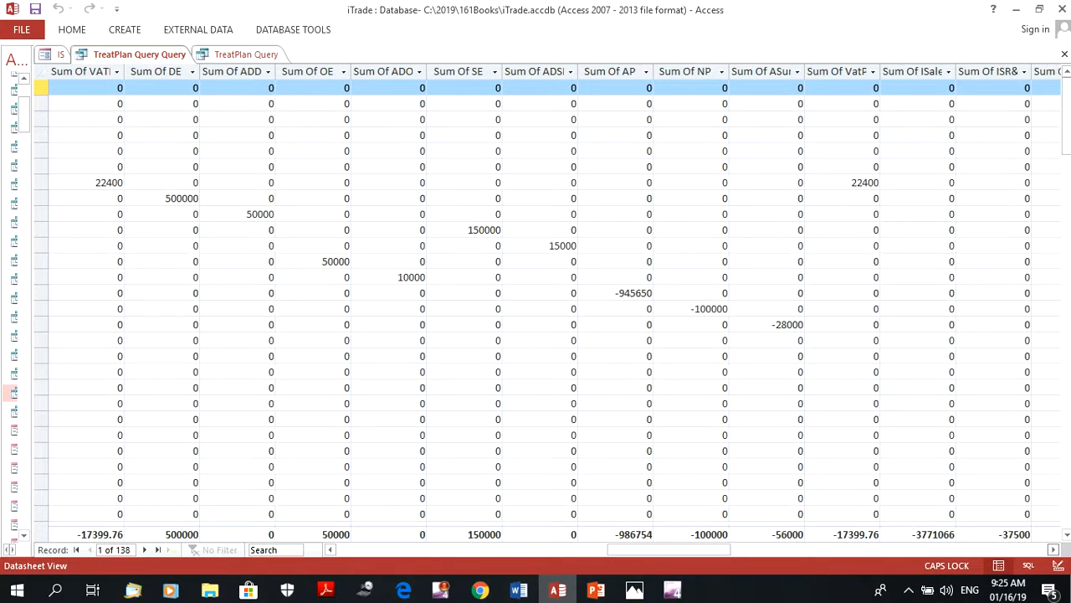
pyautogui.hscroll(5, 546, 301)
pyautogui.hscroll(3, 545, 301)
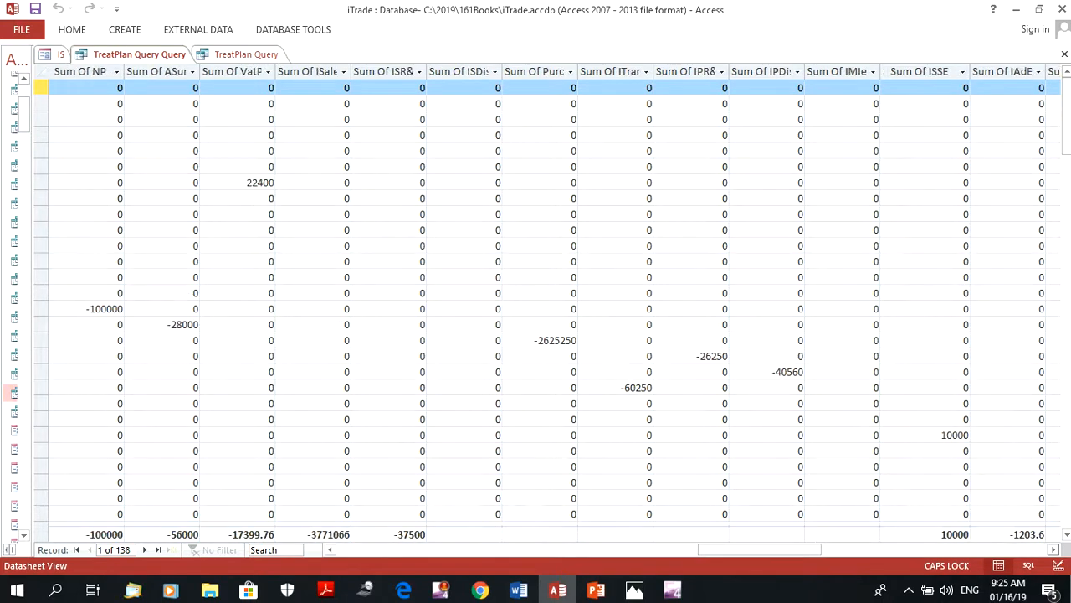
pyautogui.hscroll(1, 546, 301)
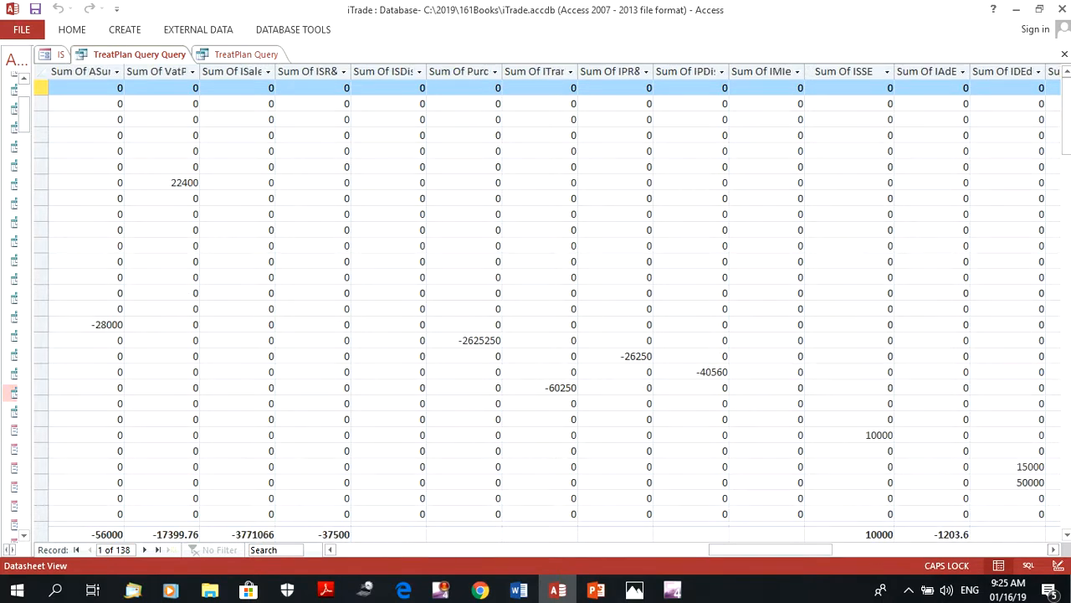
pyautogui.click(926, 72)
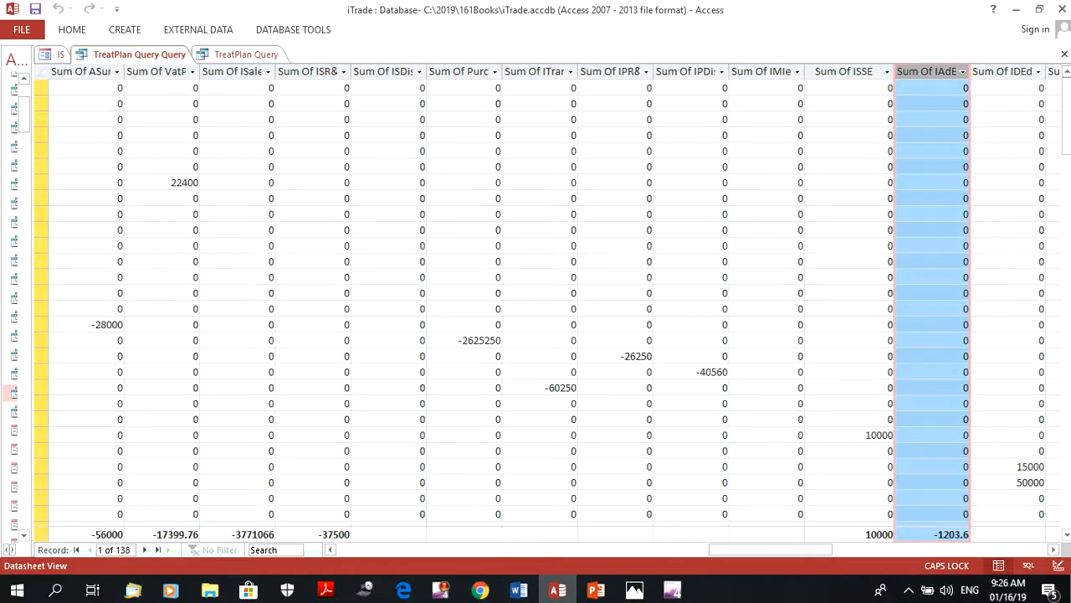
# - Review the Sum Of IAdE entries down to the totals row, then return to the IS form's design
pyautogui.scroll(-6, 925, 302)
pyautogui.scroll(-15, 926, 301)
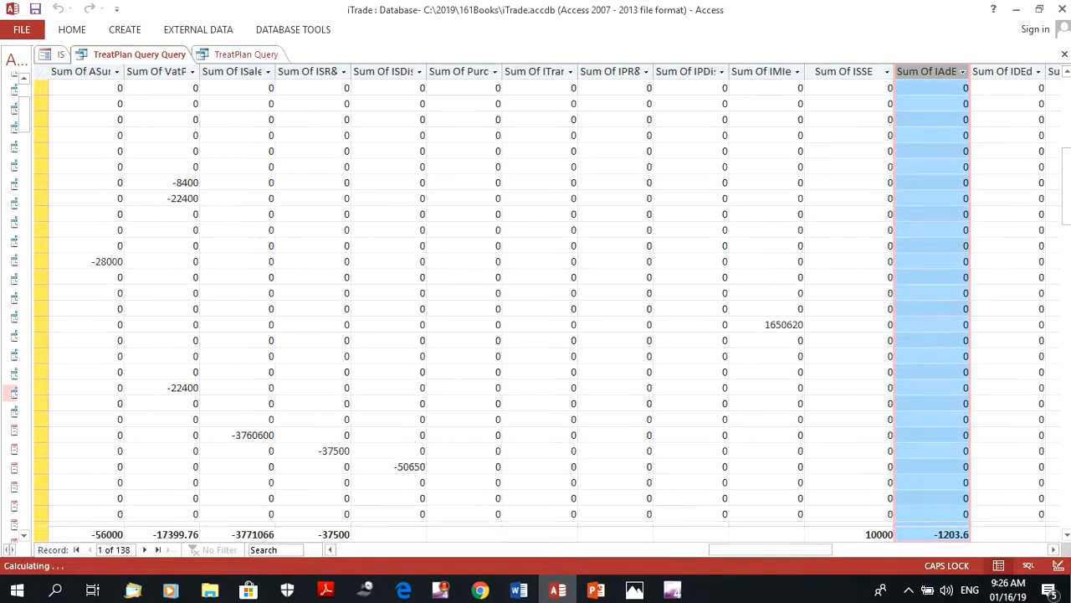
pyautogui.scroll(-13, 925, 302)
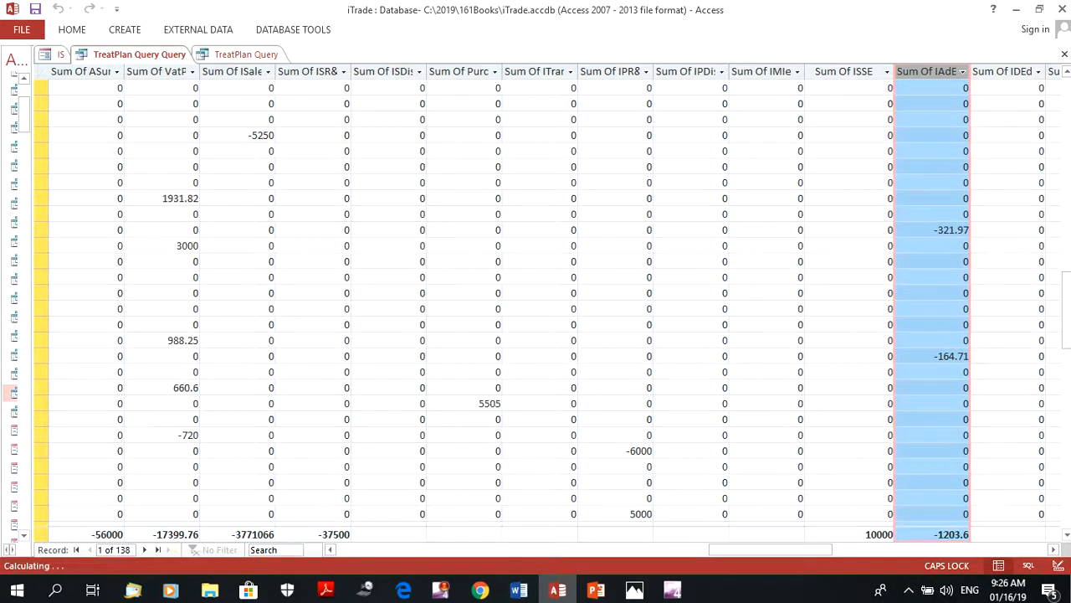
pyautogui.scroll(-3, 926, 302)
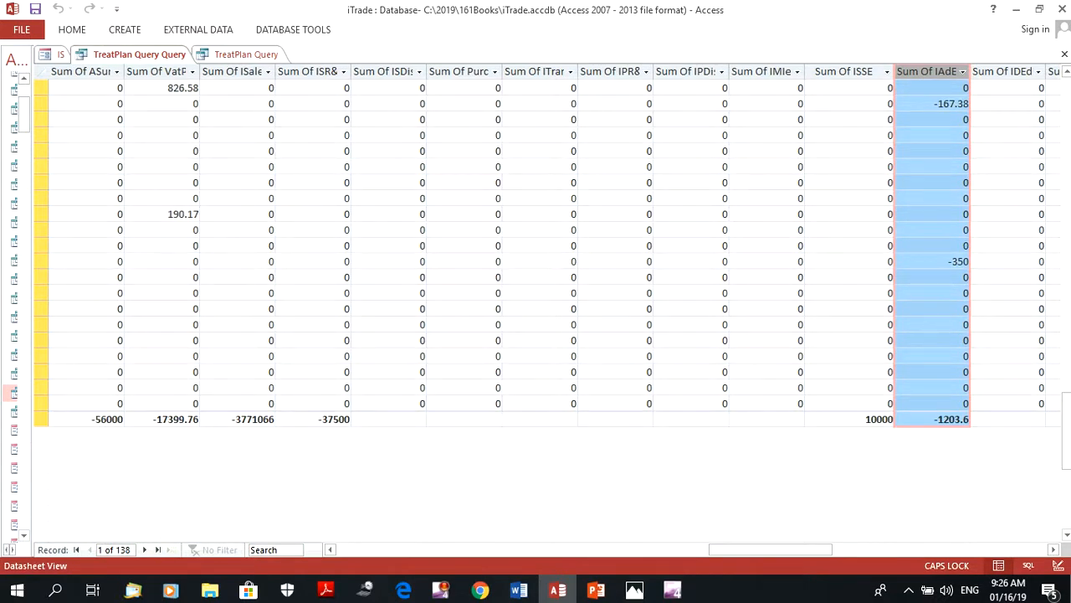
pyautogui.click(59, 54)
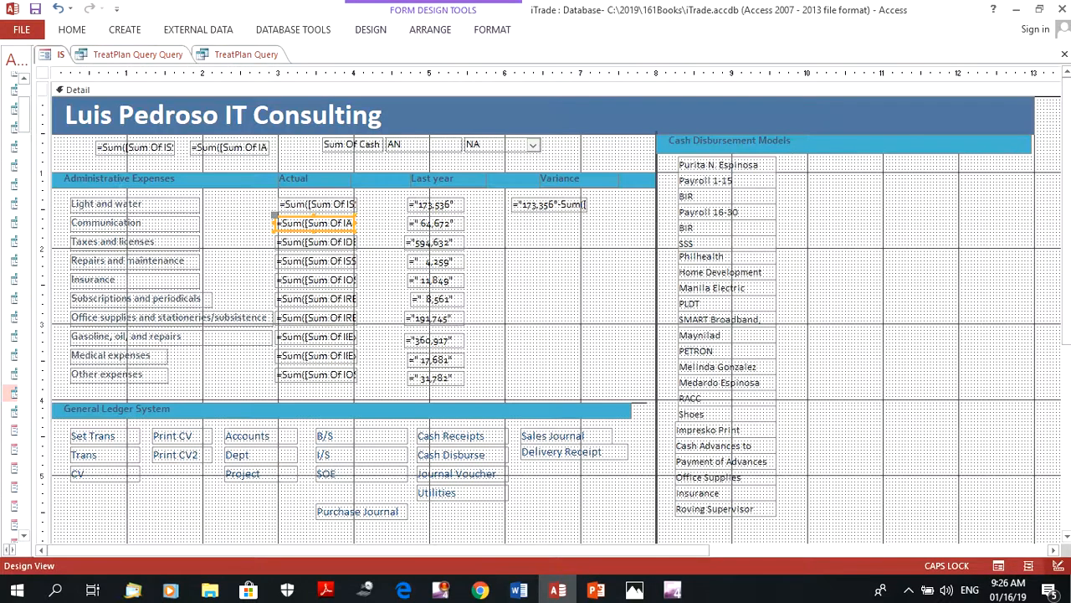